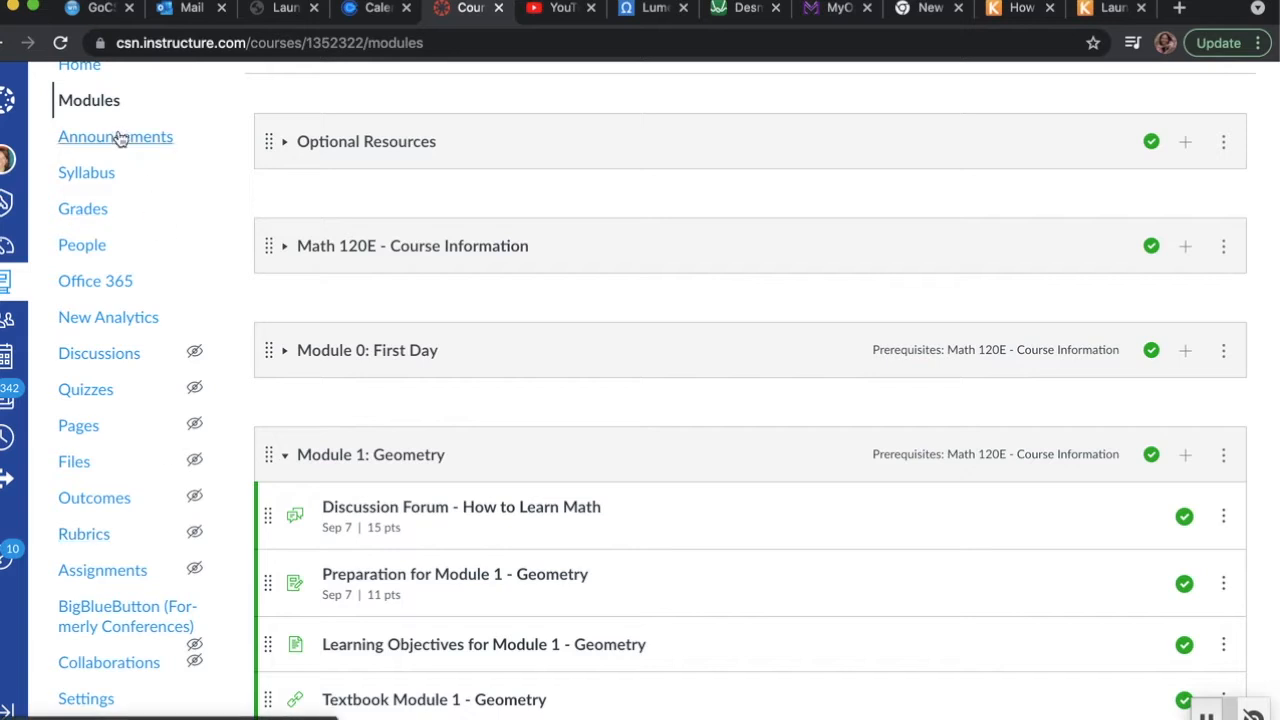
# Step: Open the bulk Edit Assignment Dates page from the course's Assignments list
pyautogui.click(93, 572)
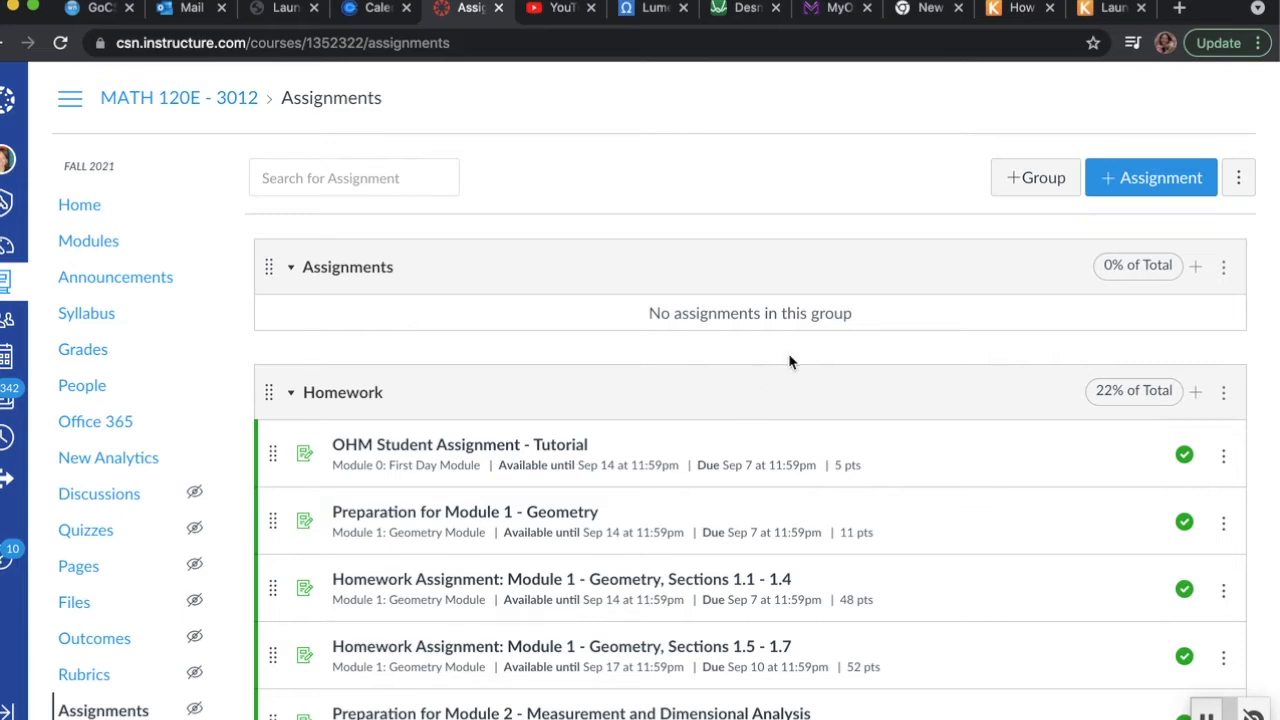
pyautogui.click(1238, 180)
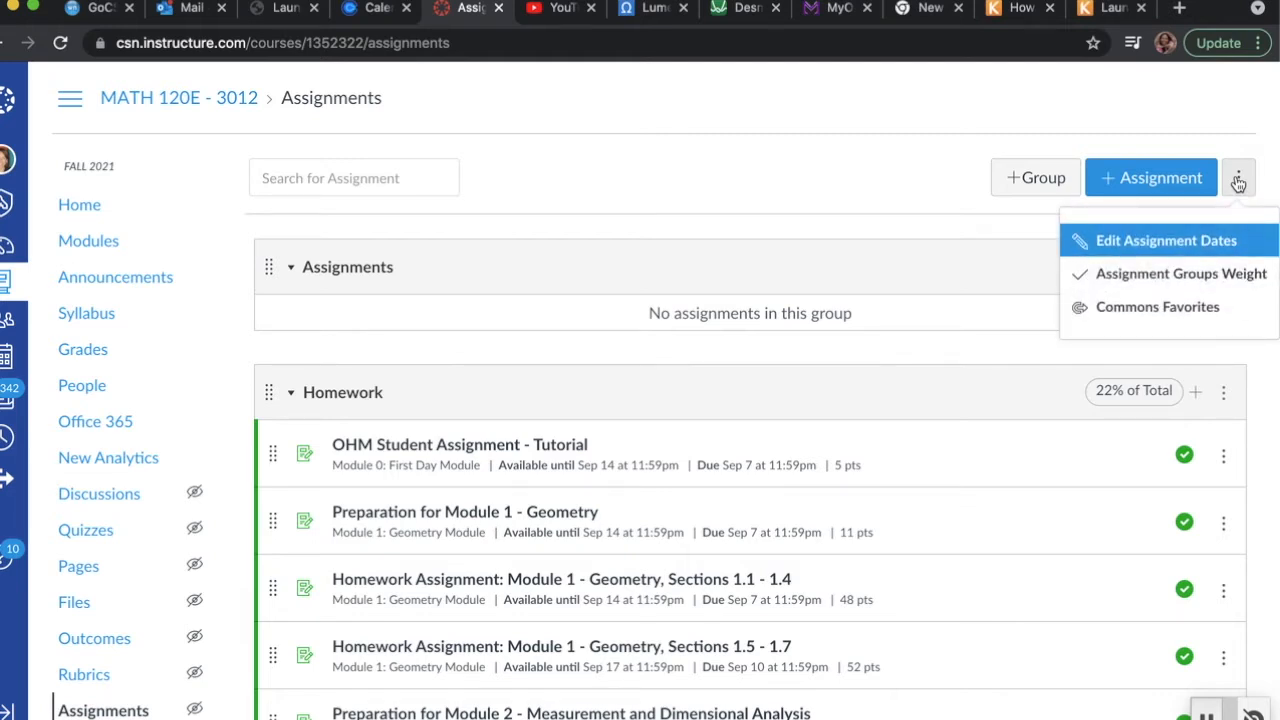
pyautogui.click(1165, 247)
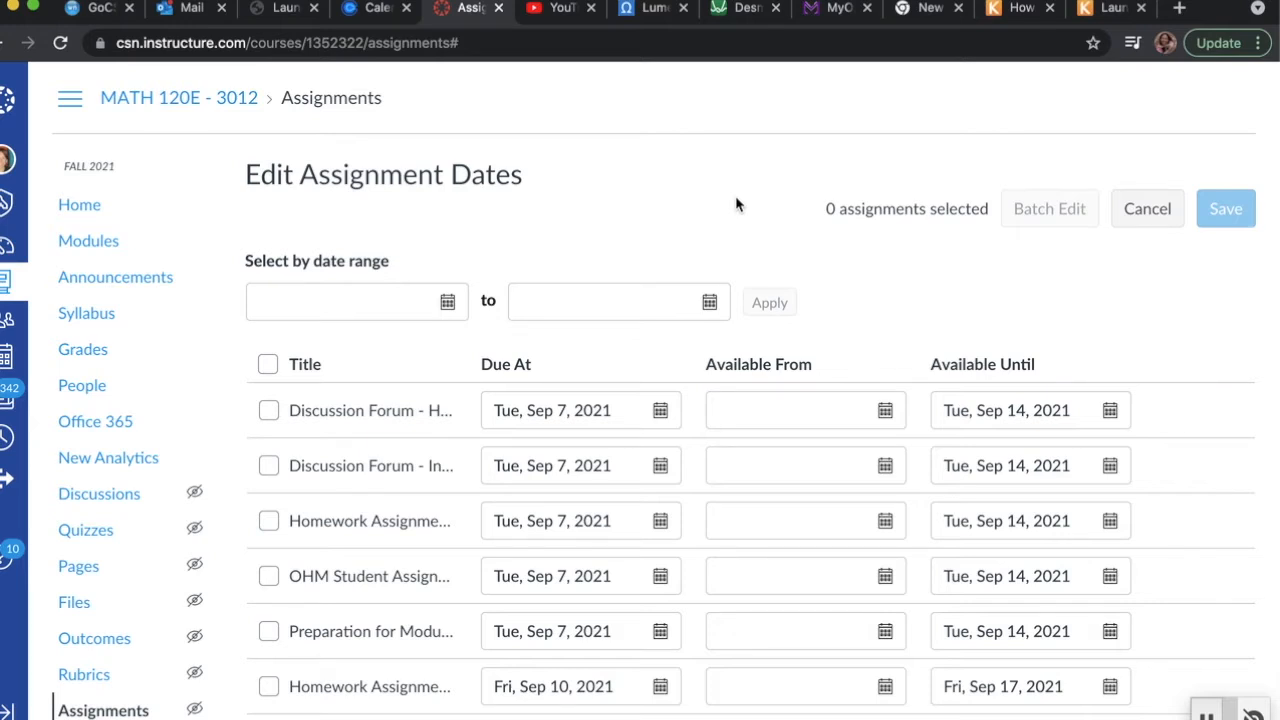
# Step: Look through the Due At dates of the course's assignments, then return to the start of the list
pyautogui.scroll(-3, 777, 160)
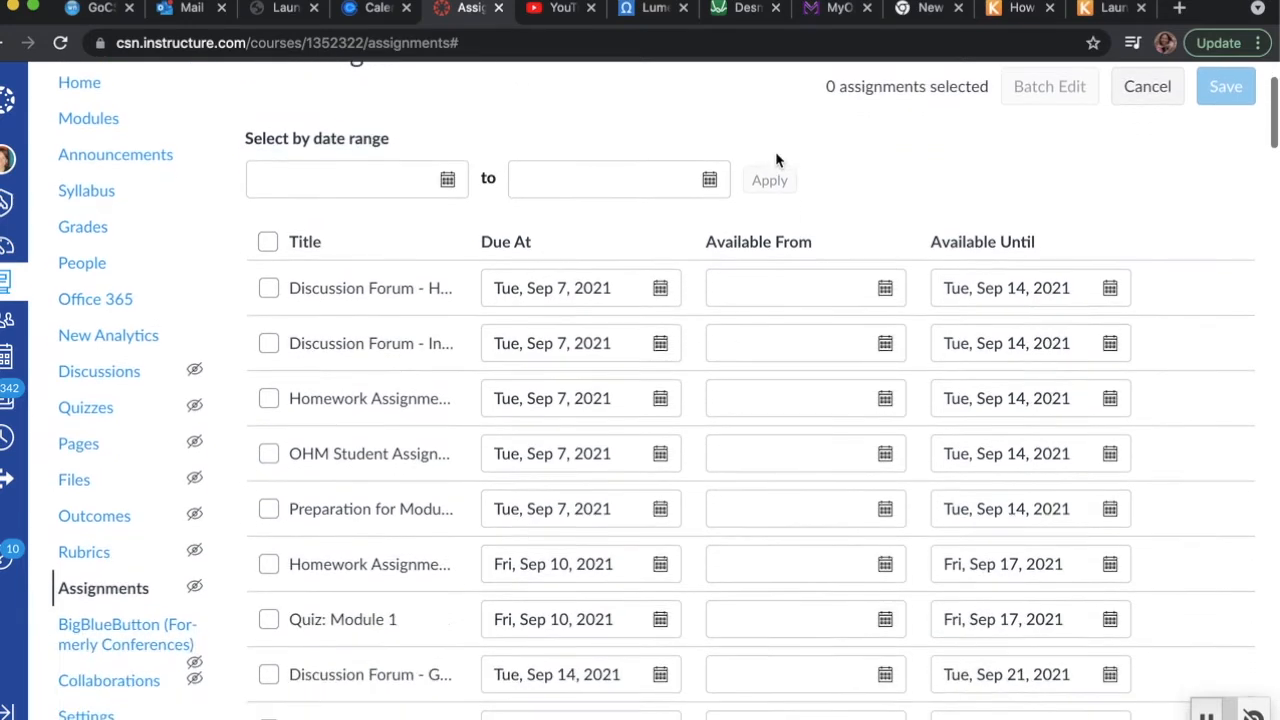
pyautogui.scroll(2, 777, 160)
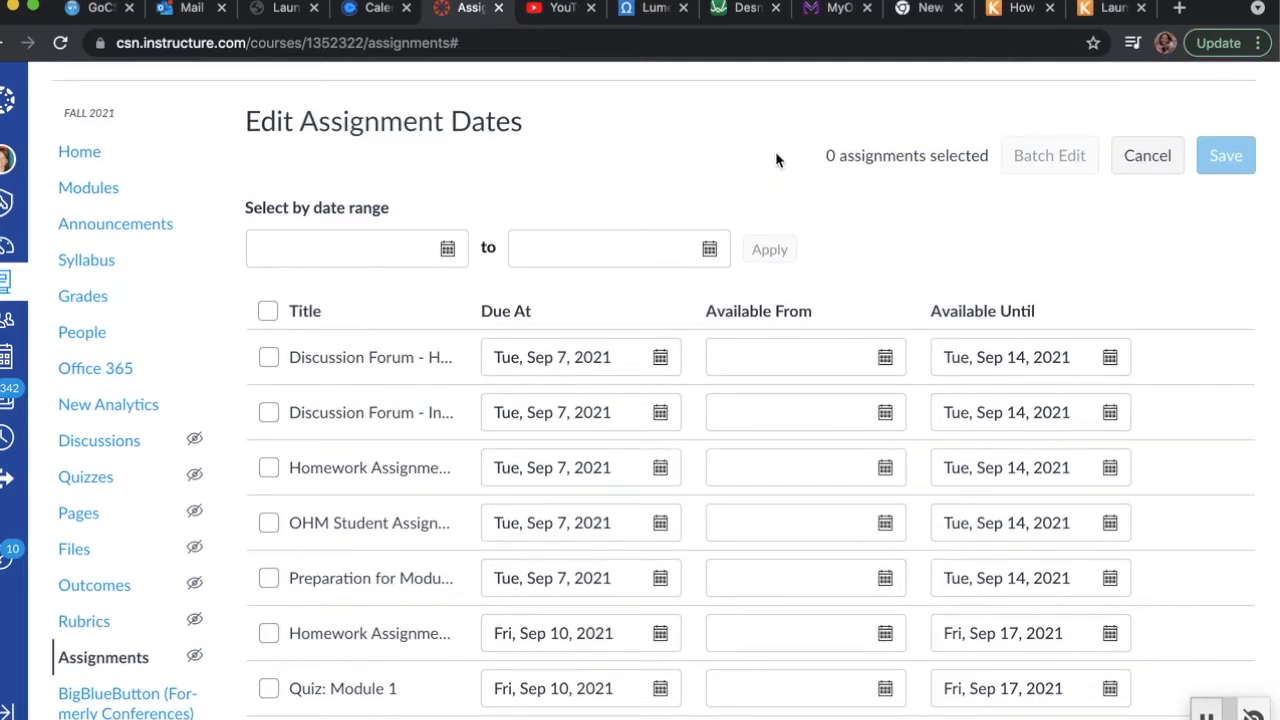
pyautogui.scroll(-5, 777, 160)
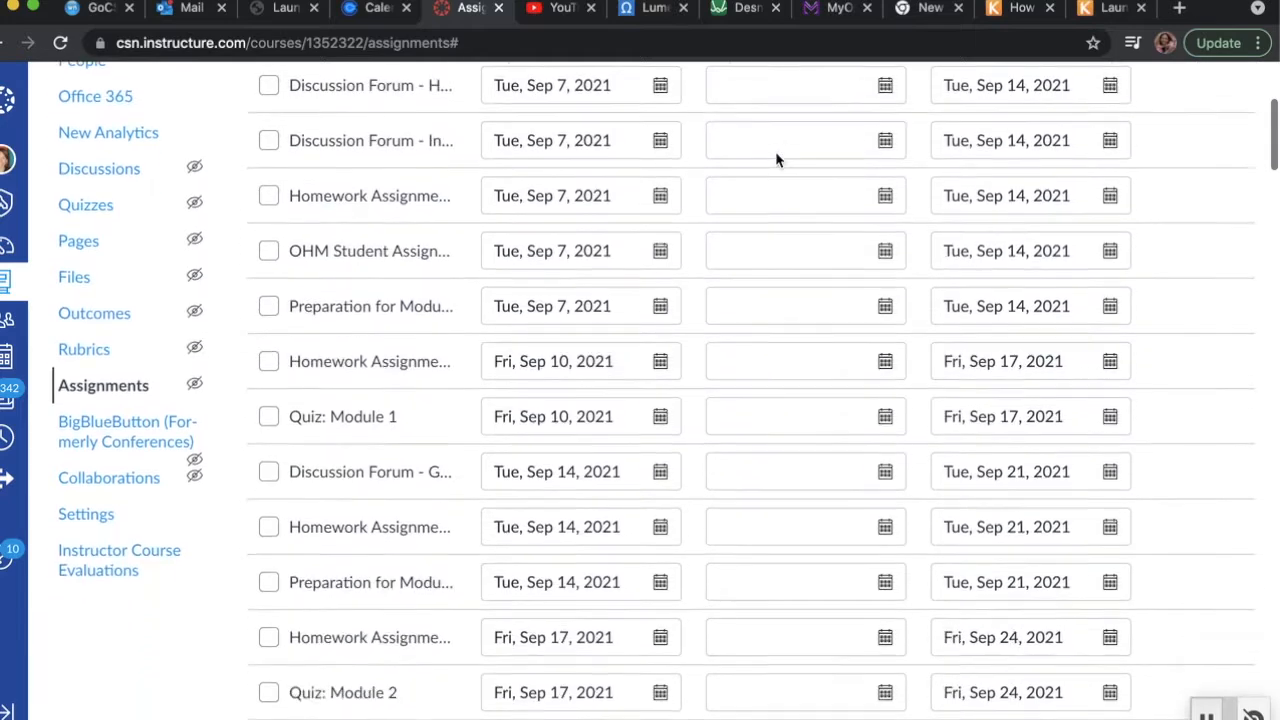
pyautogui.scroll(-6, 775, 160)
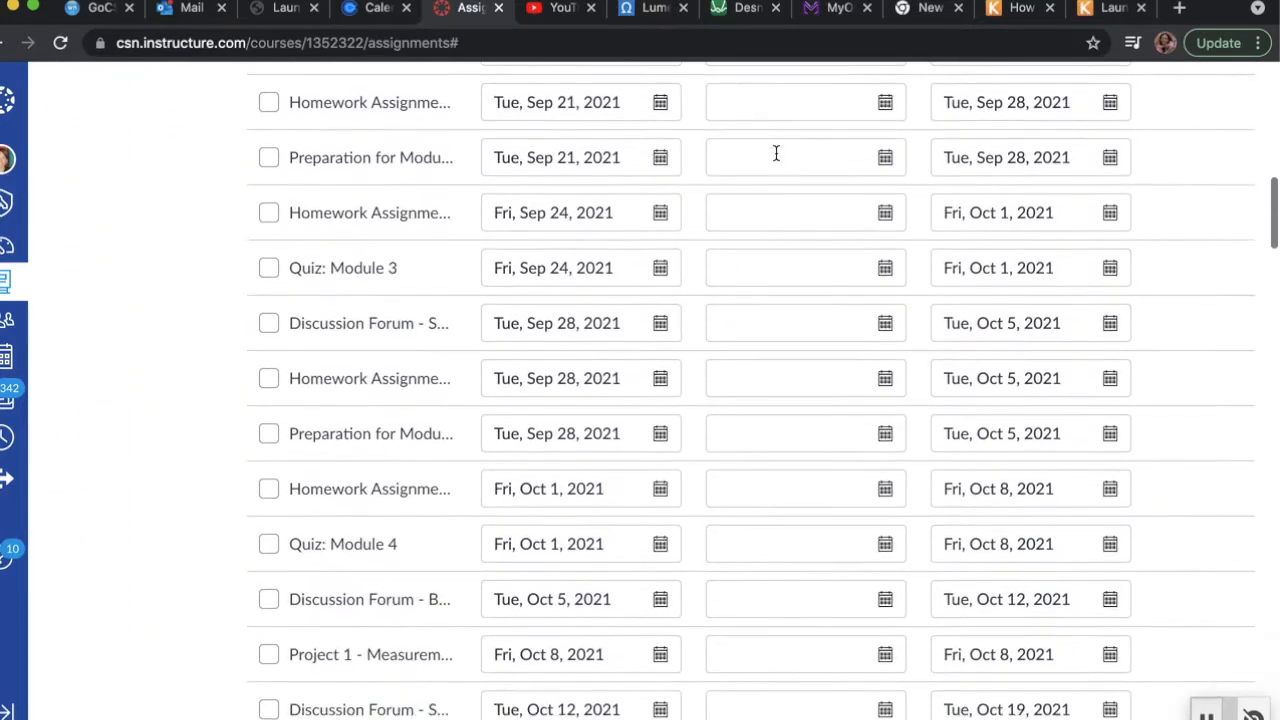
pyautogui.scroll(7, 775, 152)
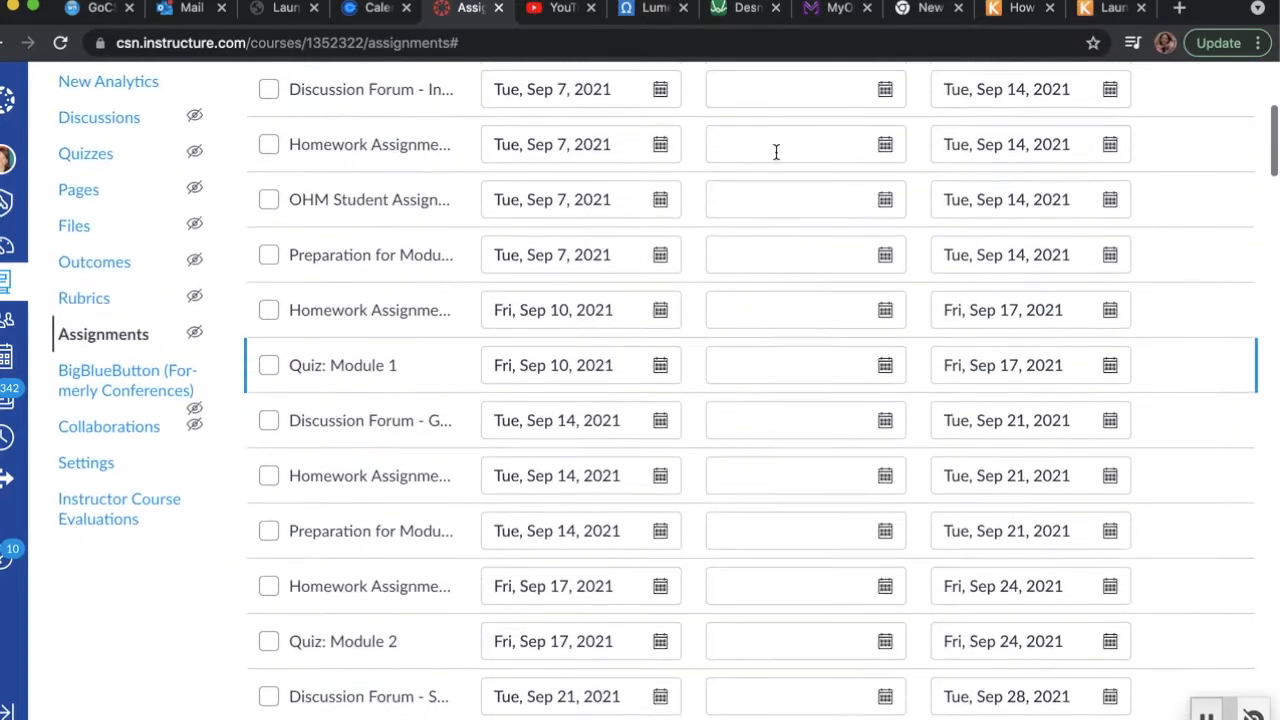
pyautogui.scroll(3, 777, 159)
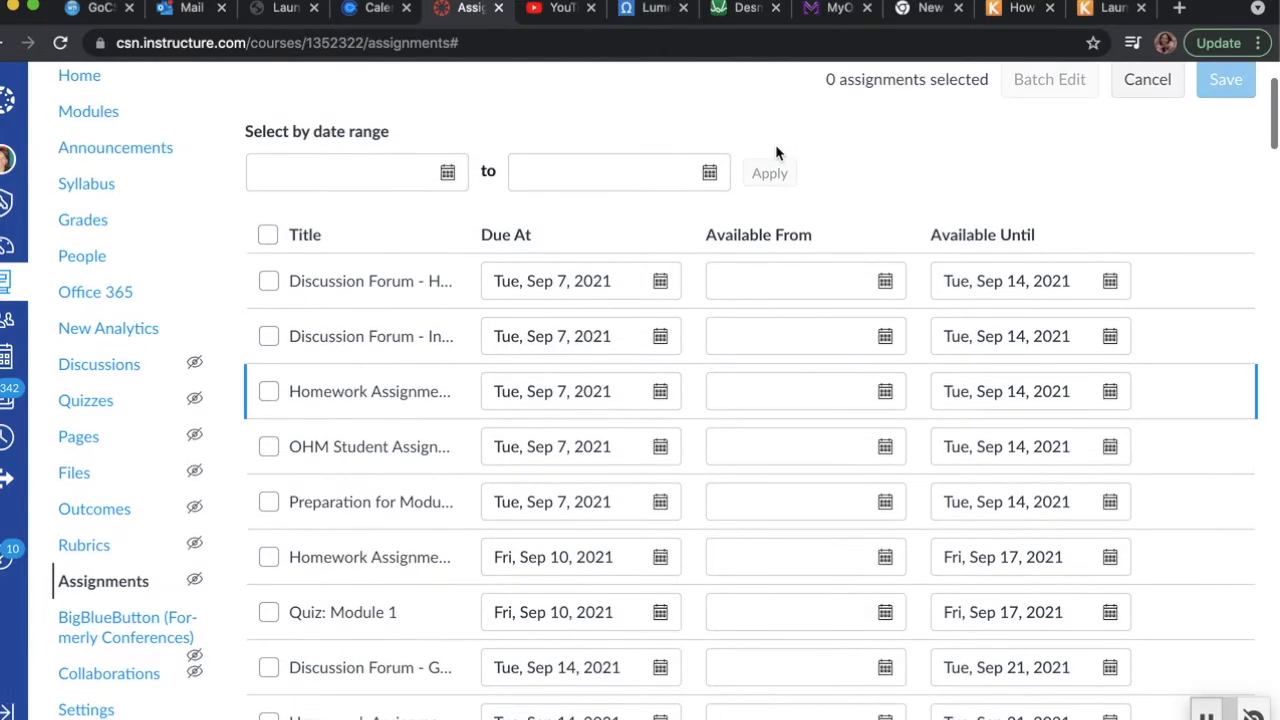
pyautogui.scroll(-2, 777, 150)
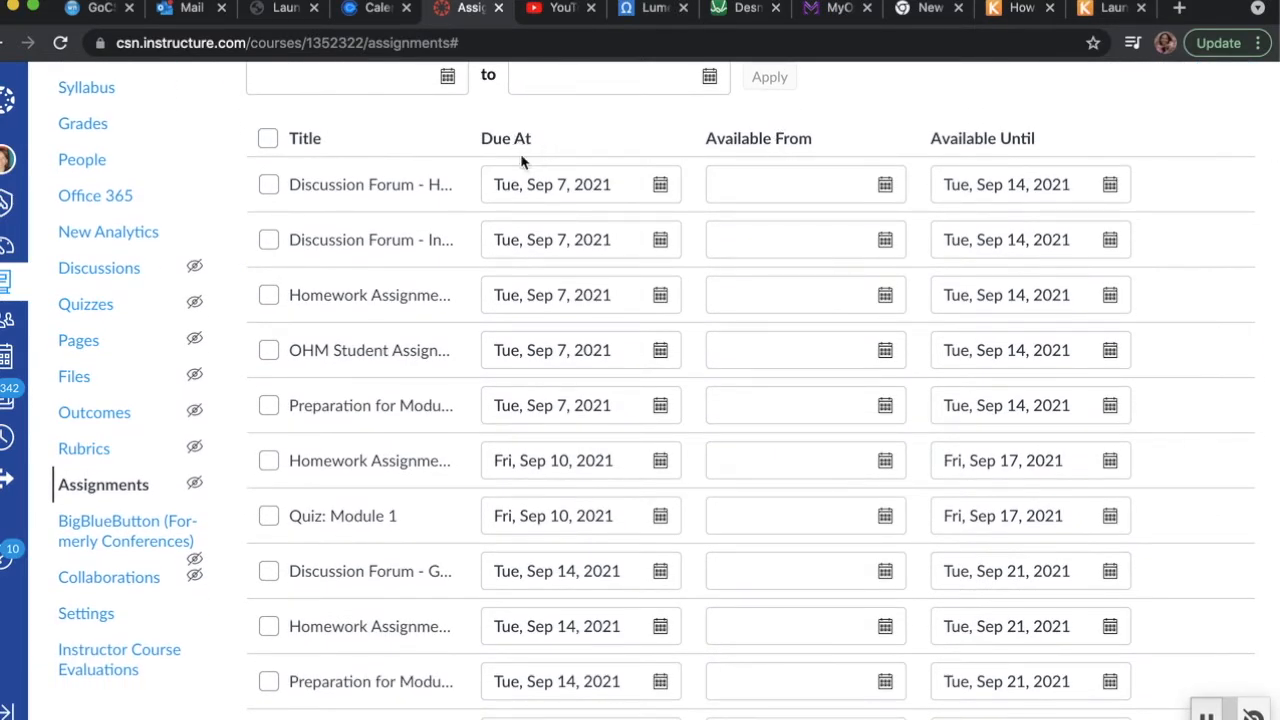
# Step: Open the due-date calendar of the first discussion forum, then close it without picking a date
pyautogui.click(661, 186)
pyautogui.click(661, 186)
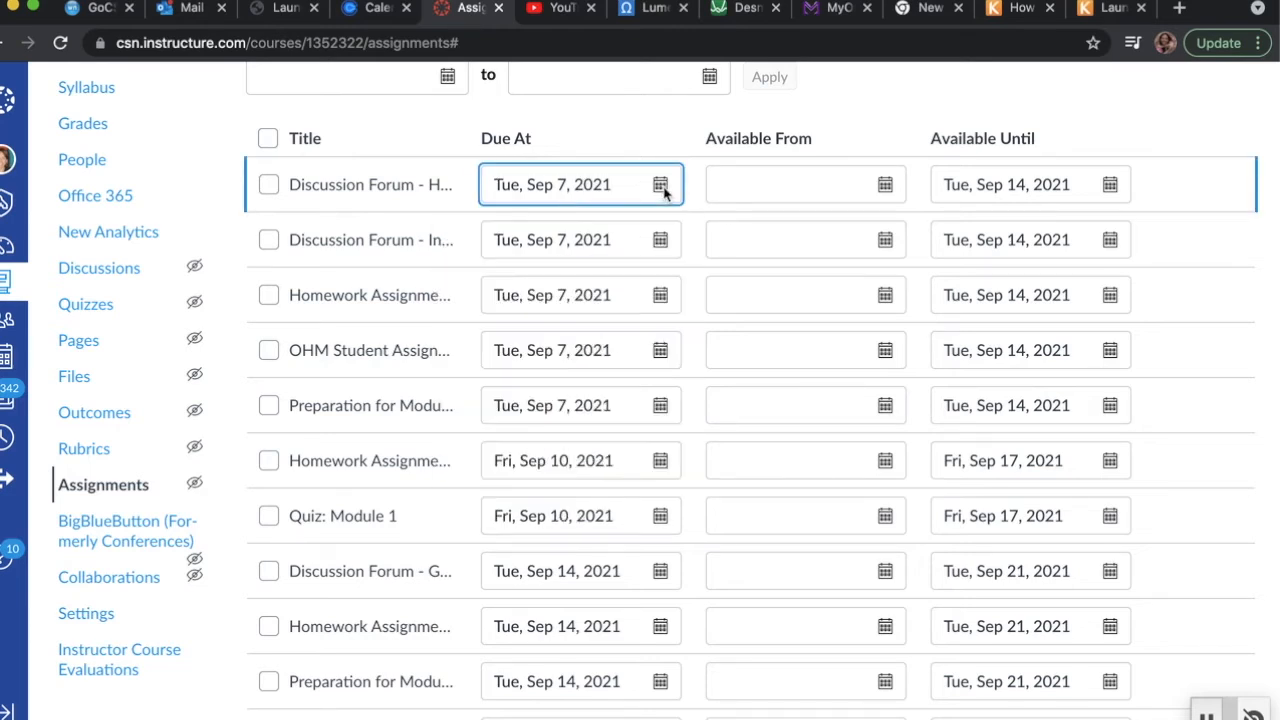
pyautogui.click(661, 186)
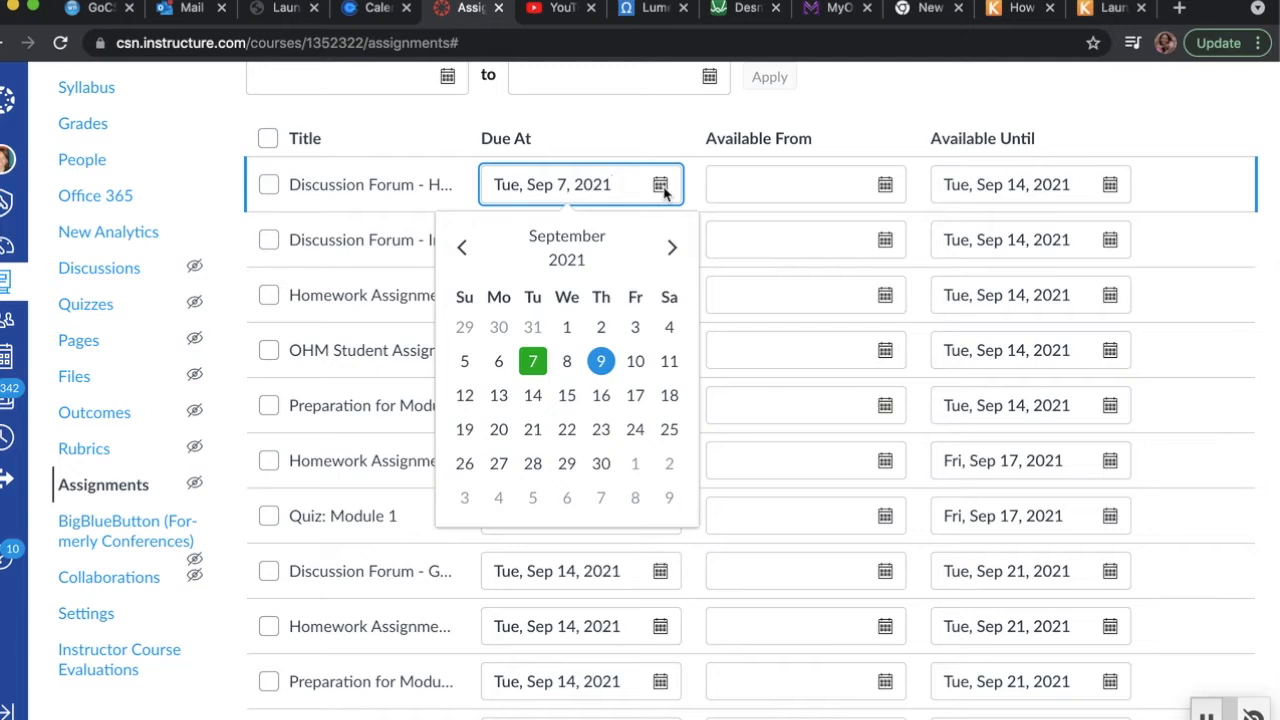
pyautogui.click(645, 144)
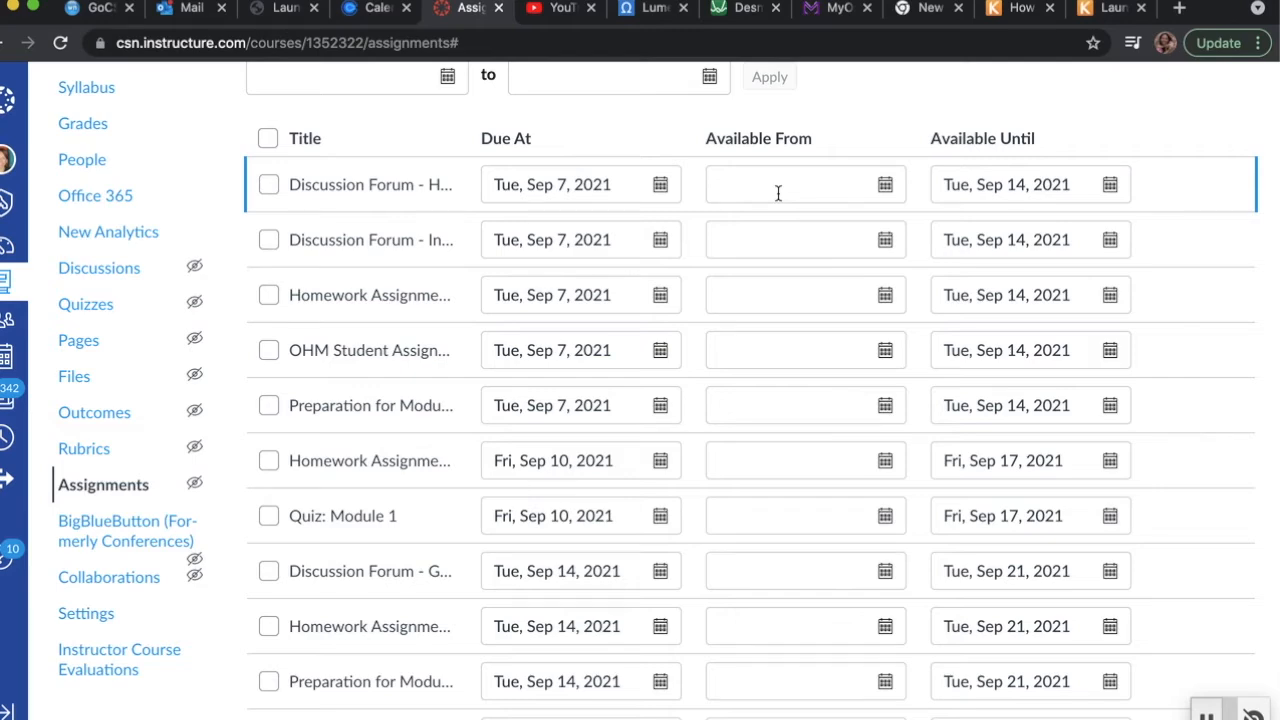
# Step: Review the Available From and Available Until dates across the assignment list
pyautogui.scroll(-3, 777, 194)
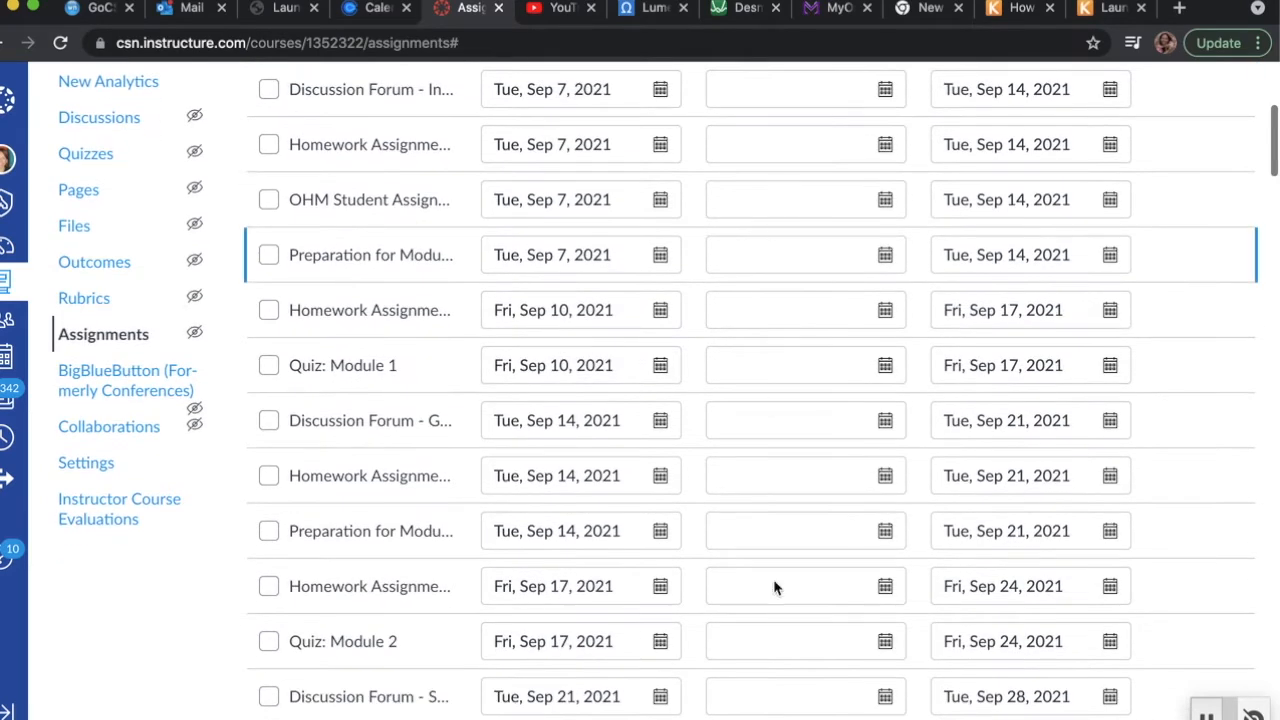
pyautogui.scroll(3, 771, 106)
pyautogui.scroll(1, 771, 106)
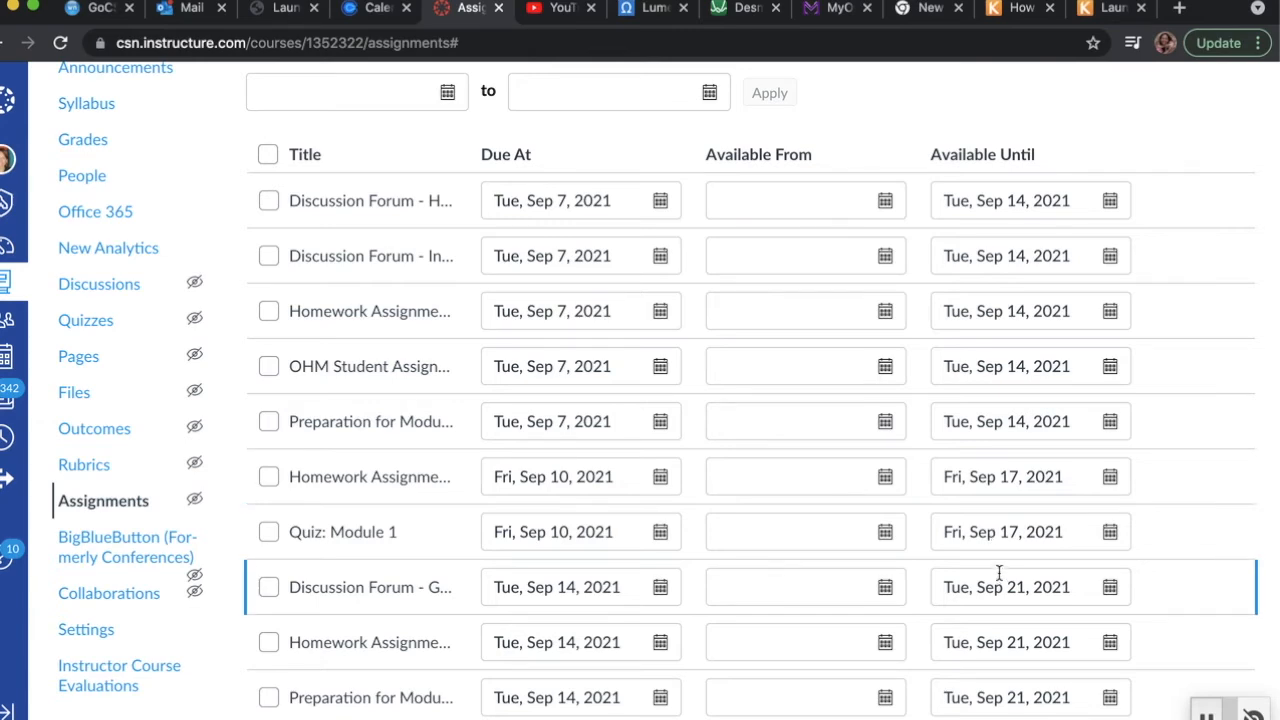
pyautogui.scroll(-6, 999, 572)
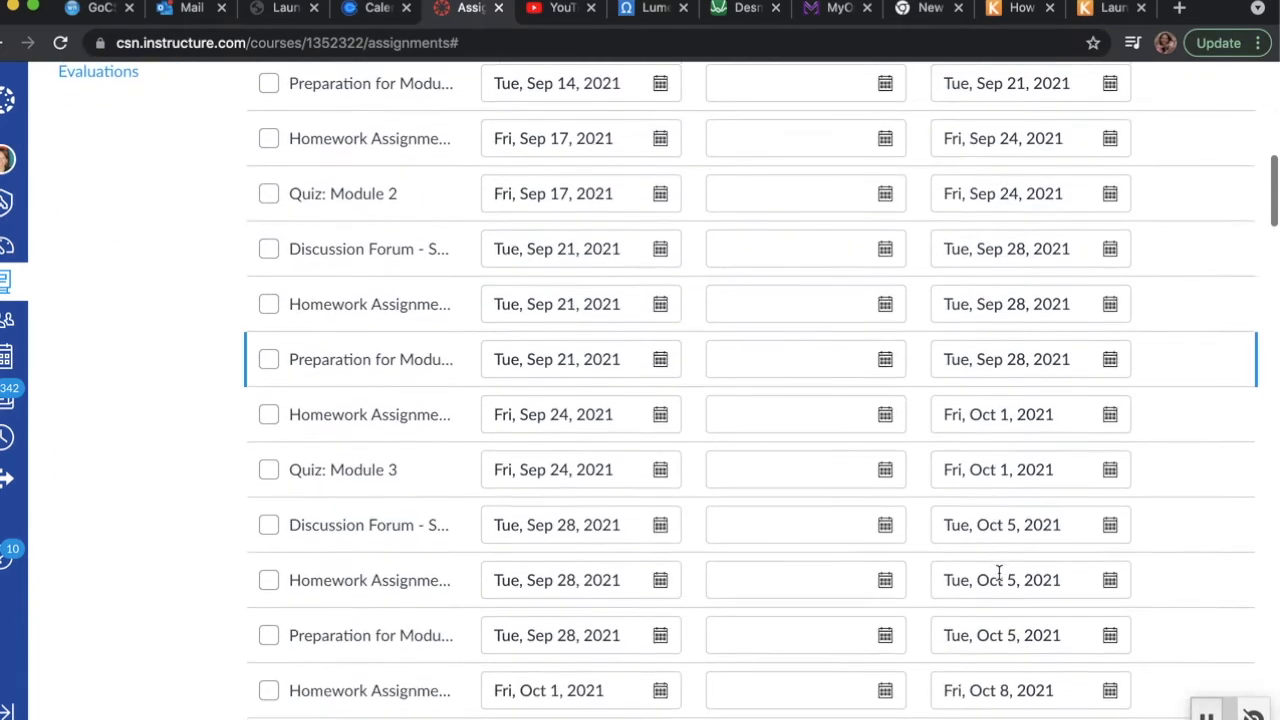
pyautogui.scroll(8, 999, 572)
pyautogui.scroll(1, 999, 572)
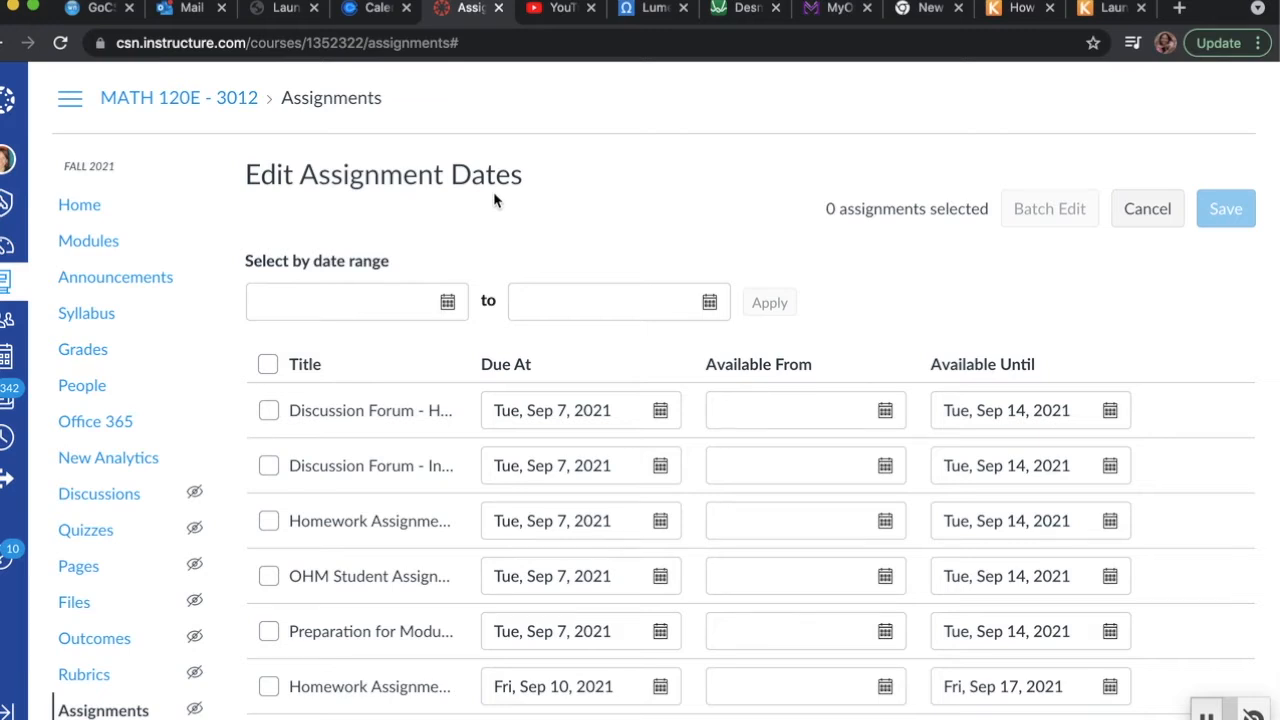
# Step: Open Module 1 Review (Optional) from the Module 1: Geometry section of the course modules
pyautogui.click(96, 246)
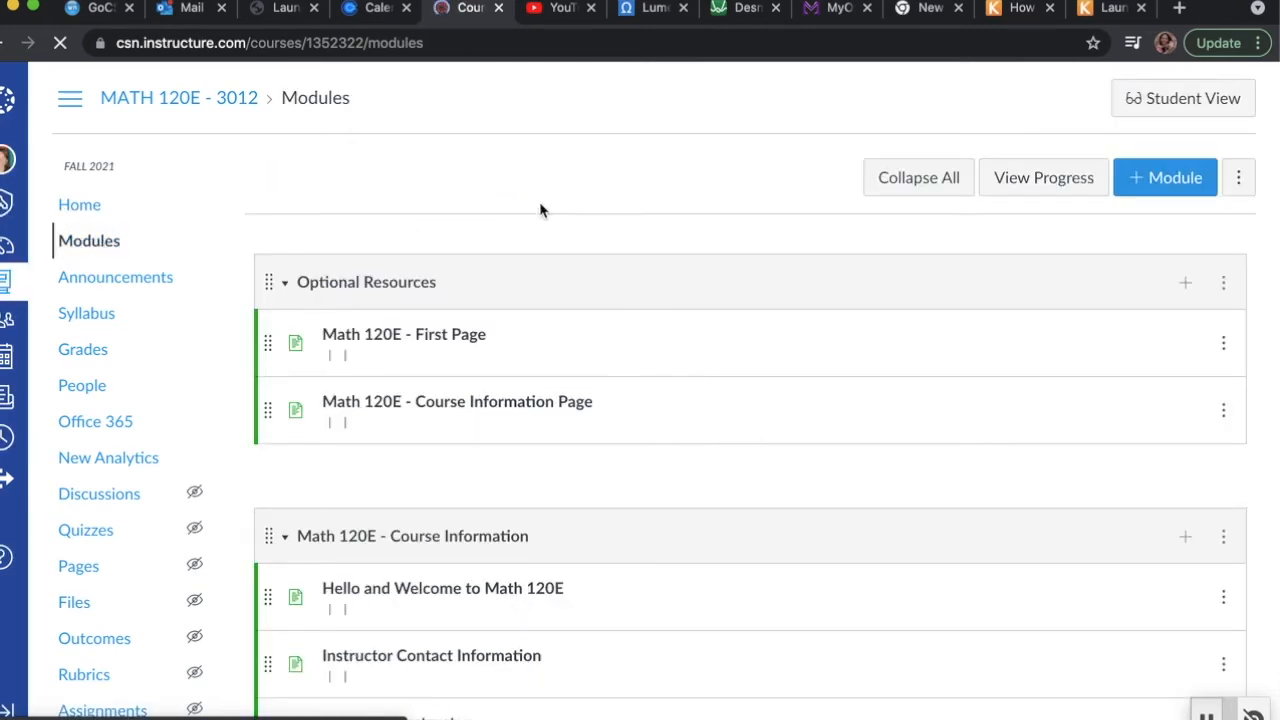
pyautogui.scroll(-10, 539, 209)
pyautogui.scroll(-3, 539, 209)
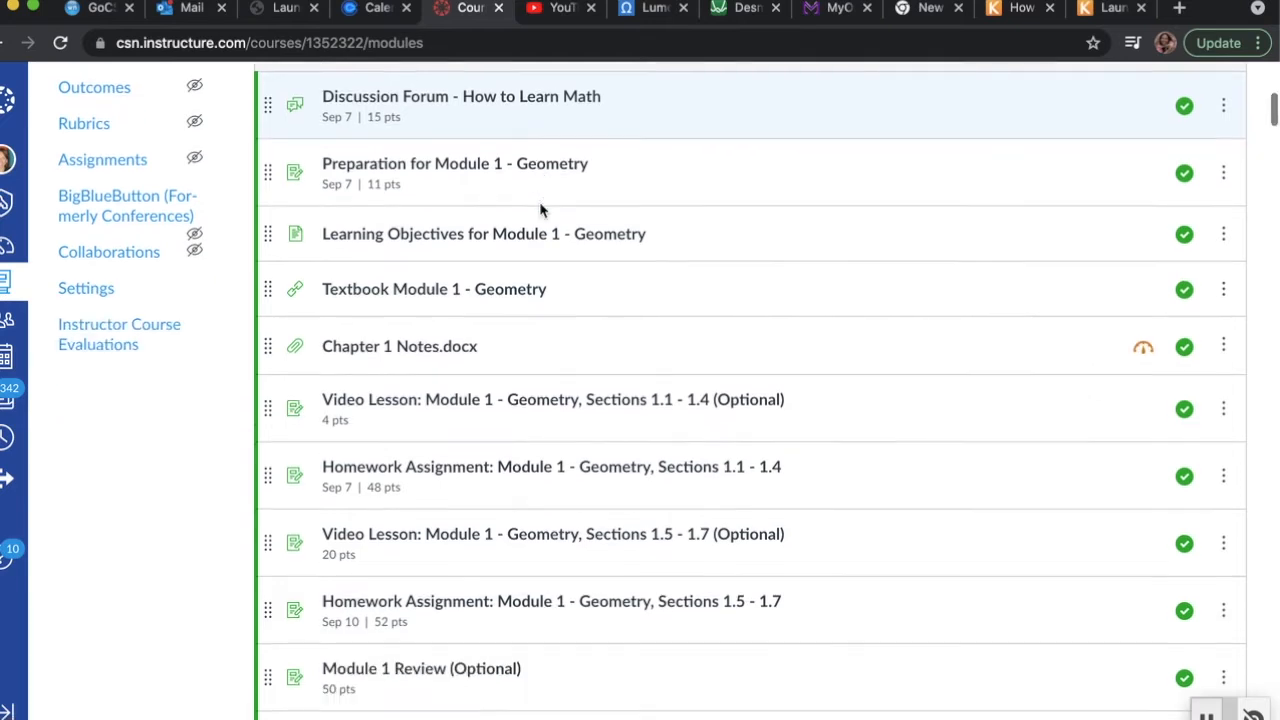
pyautogui.scroll(-2, 539, 205)
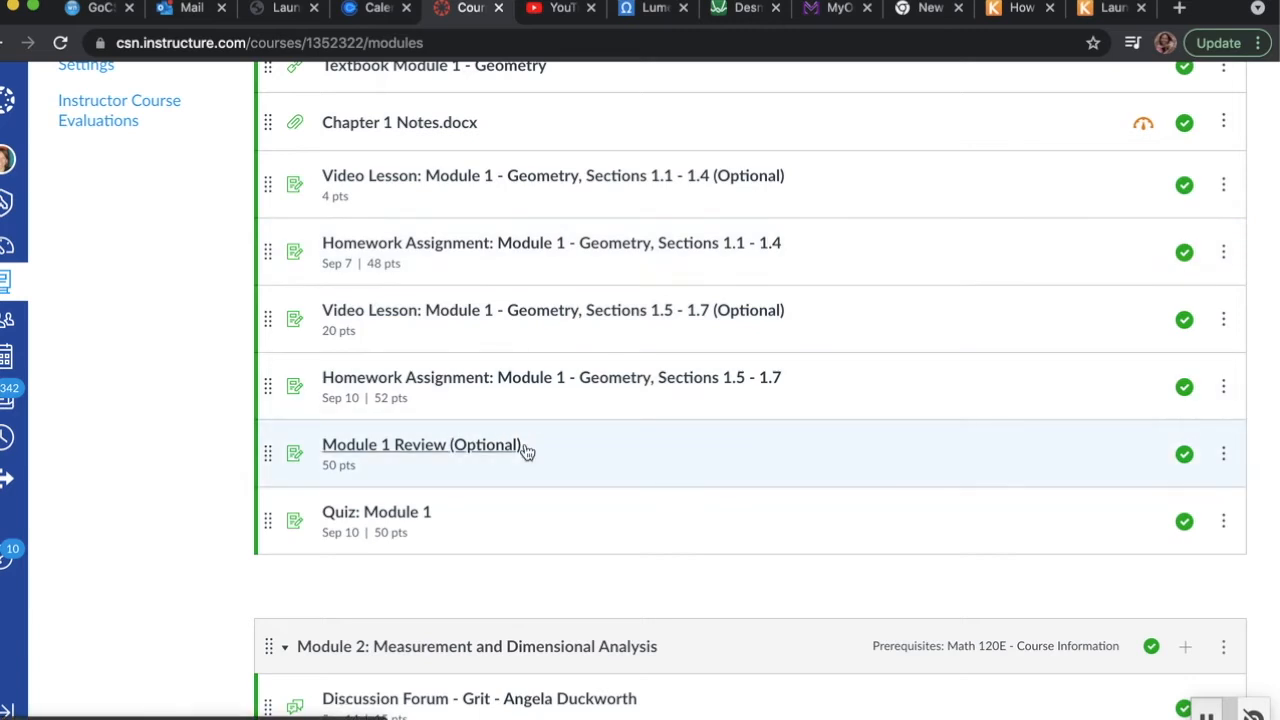
pyautogui.click(446, 454)
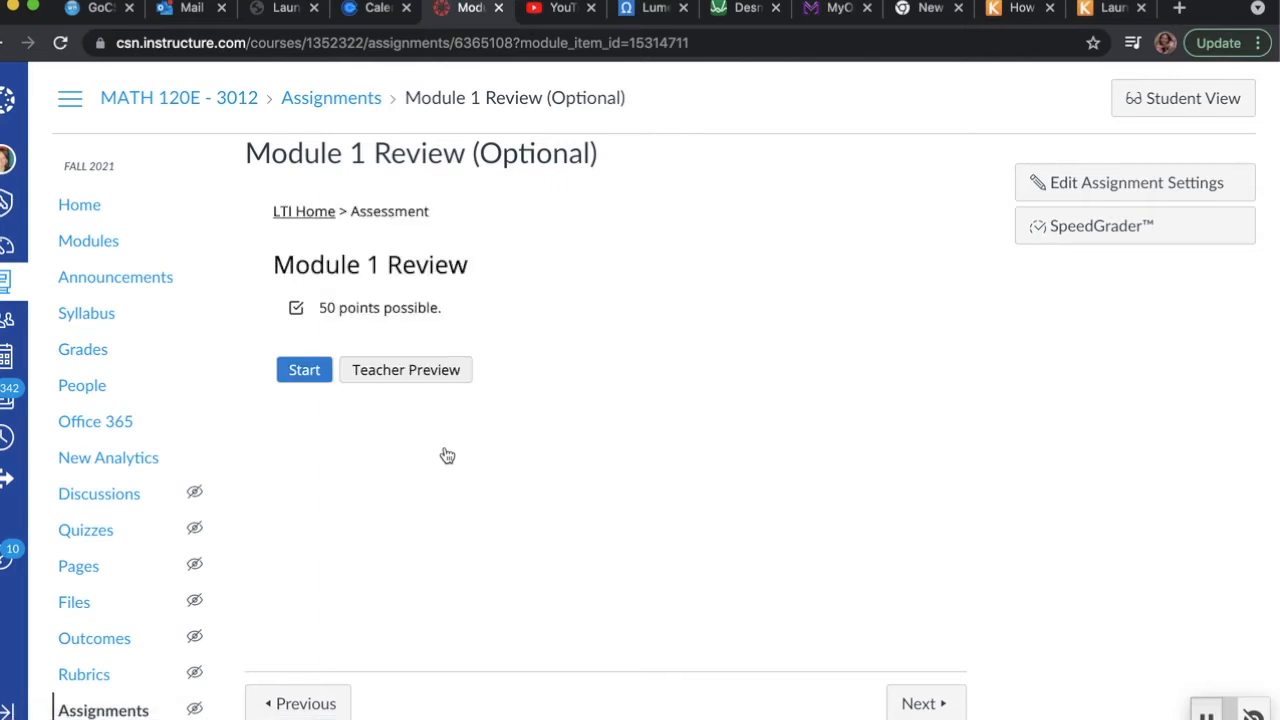
# Step: Open the assessment settings of Module 1 Review through LTI Home and look over the Modify Assessment page
pyautogui.click(313, 215)
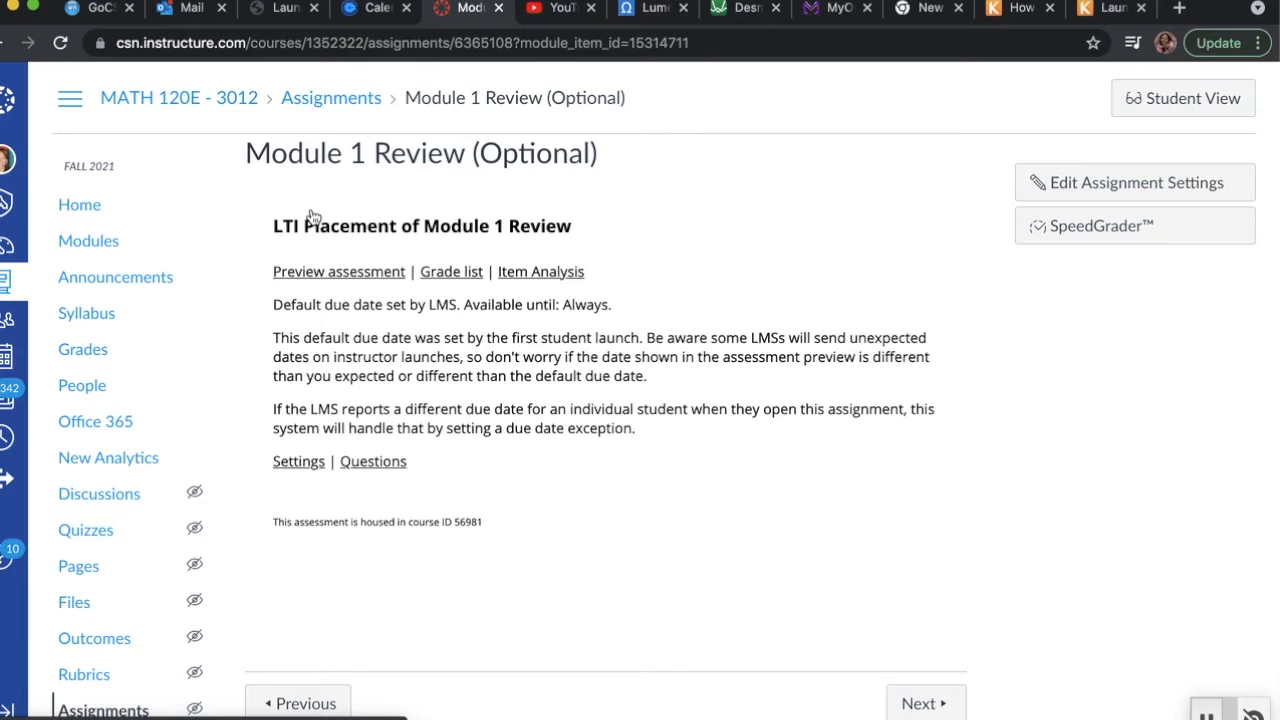
pyautogui.click(300, 462)
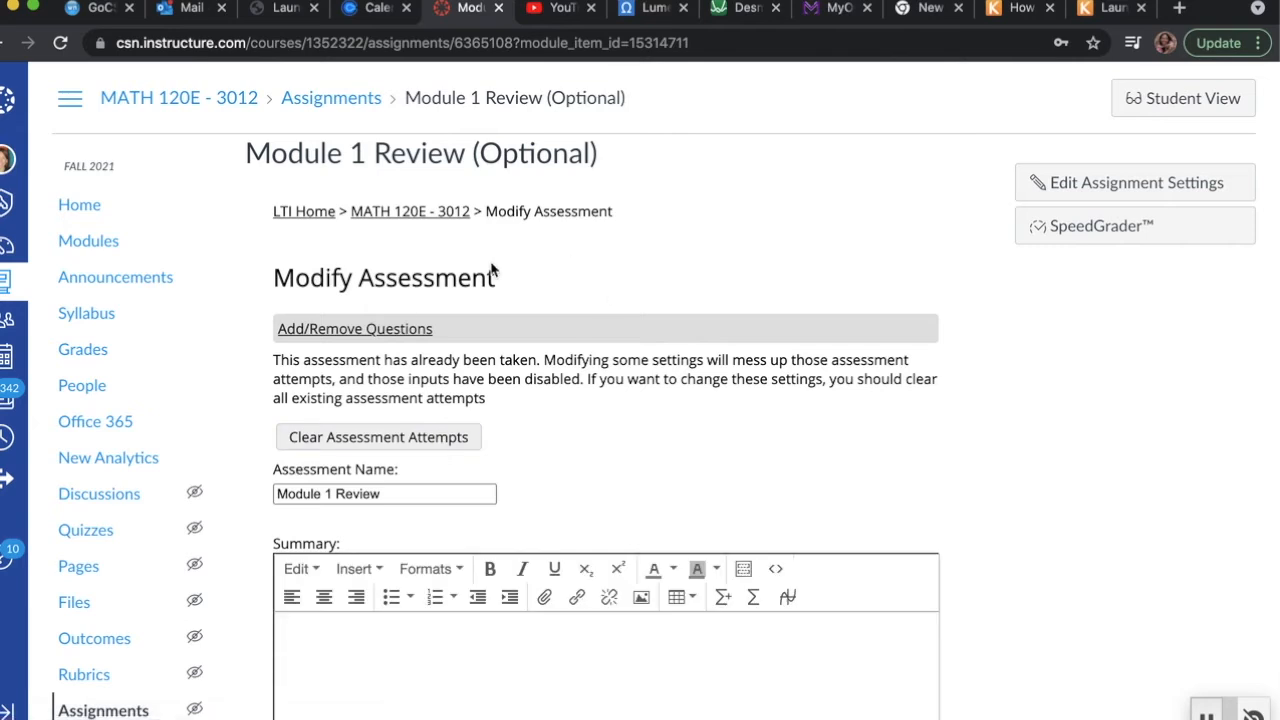
pyautogui.scroll(-3, 600, 352)
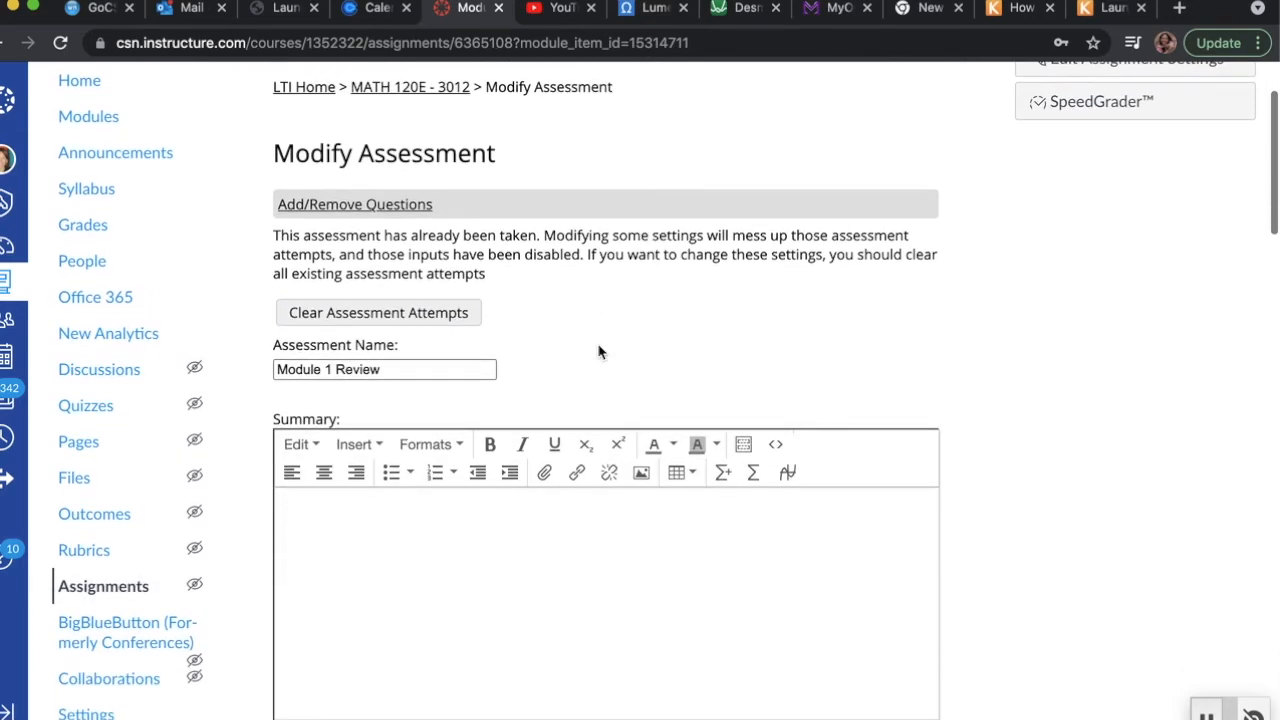
pyautogui.scroll(3, 600, 352)
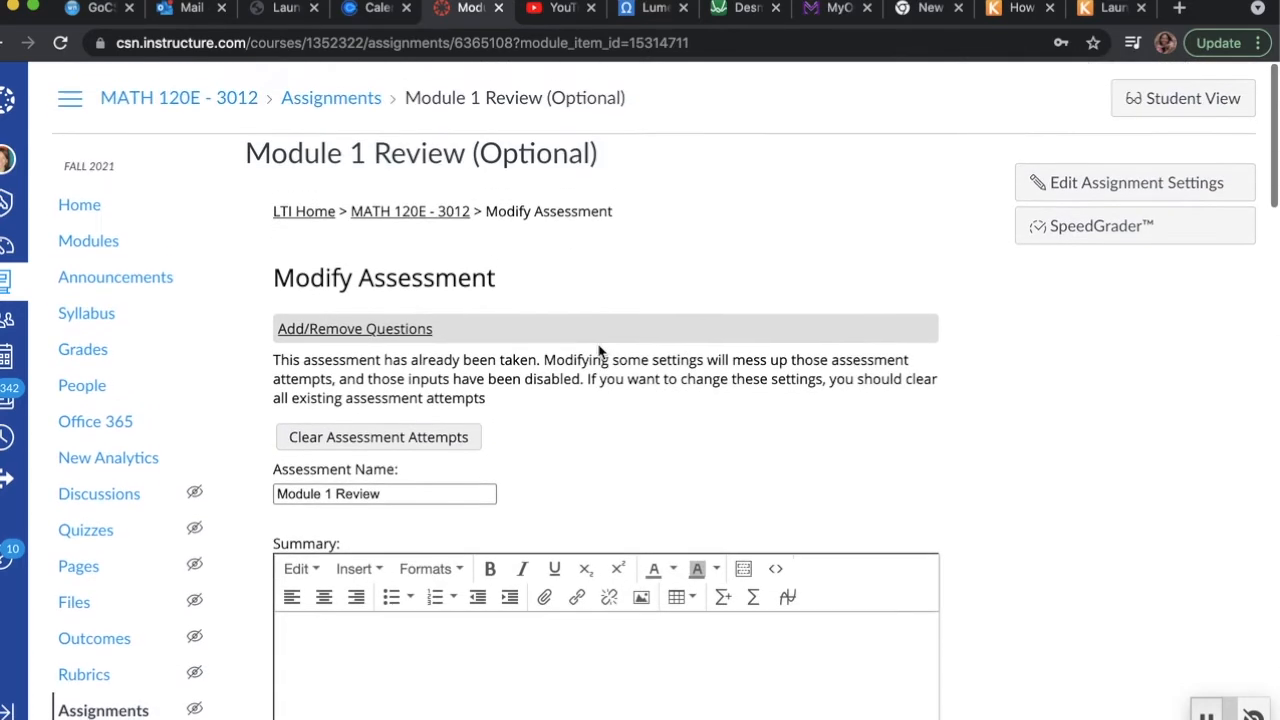
pyautogui.scroll(-15, 600, 352)
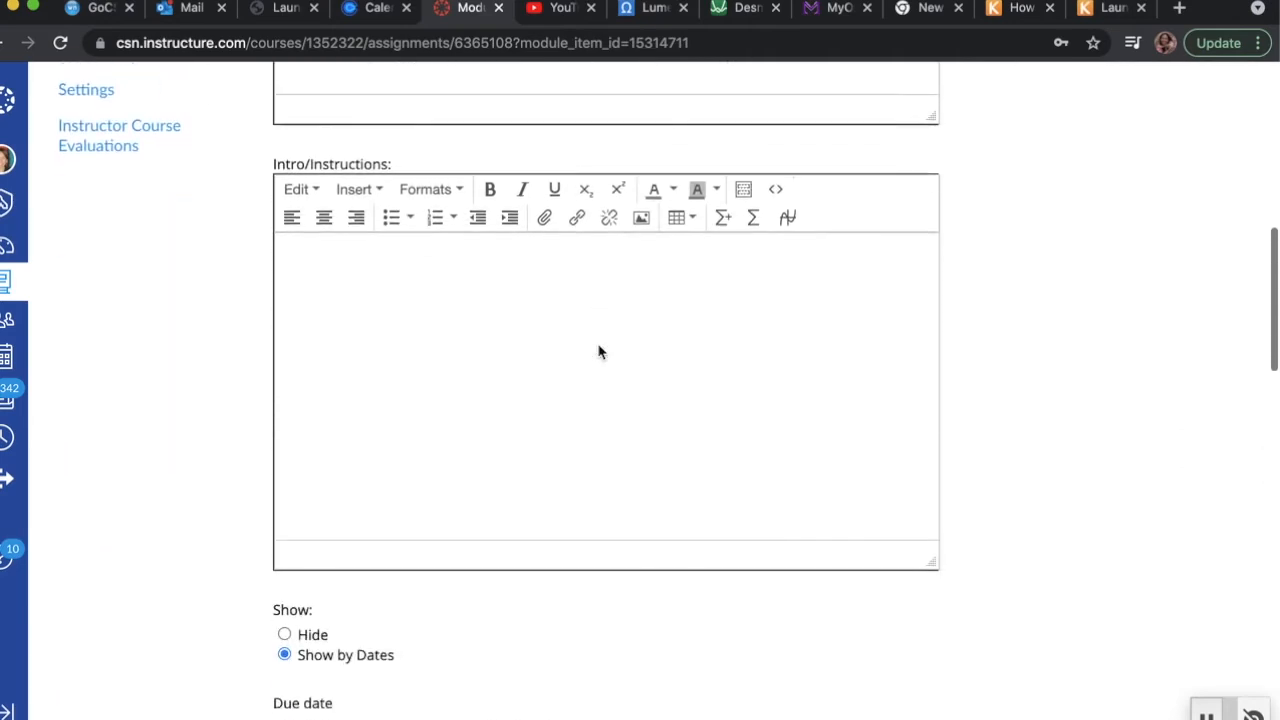
pyautogui.scroll(15, 600, 352)
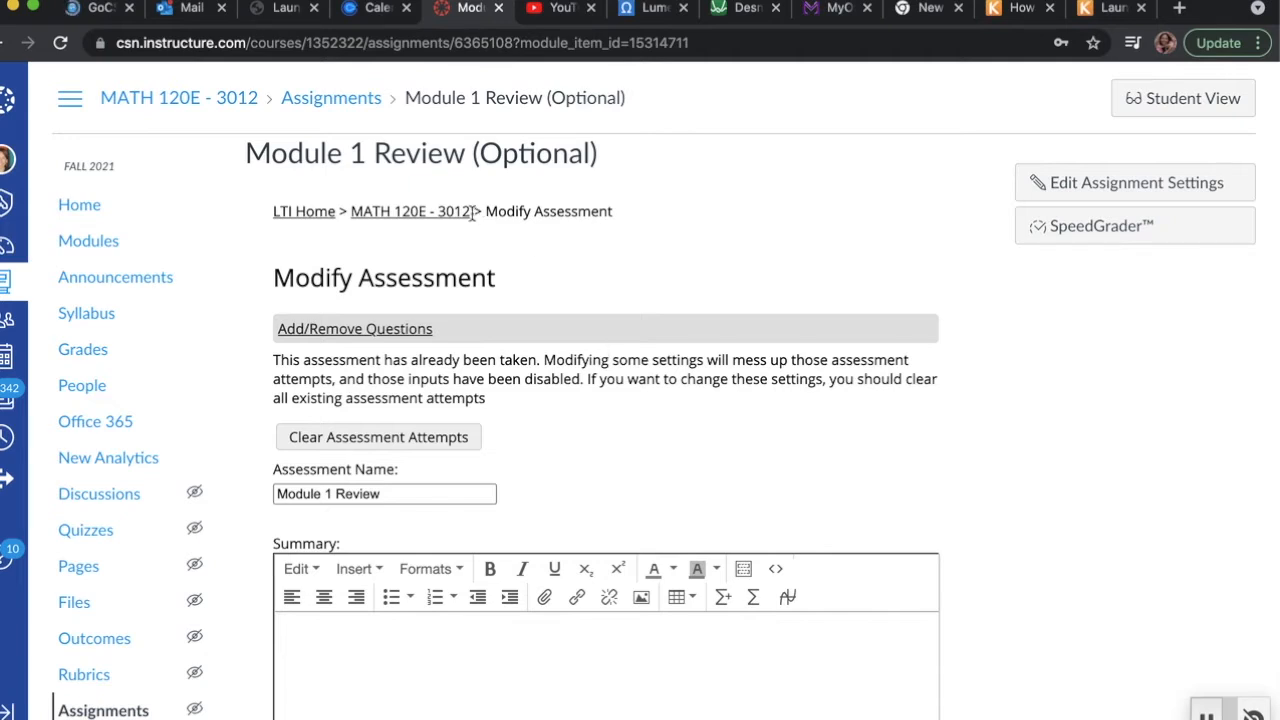
pyautogui.moveTo(472, 211); pyautogui.dragTo(351, 211)
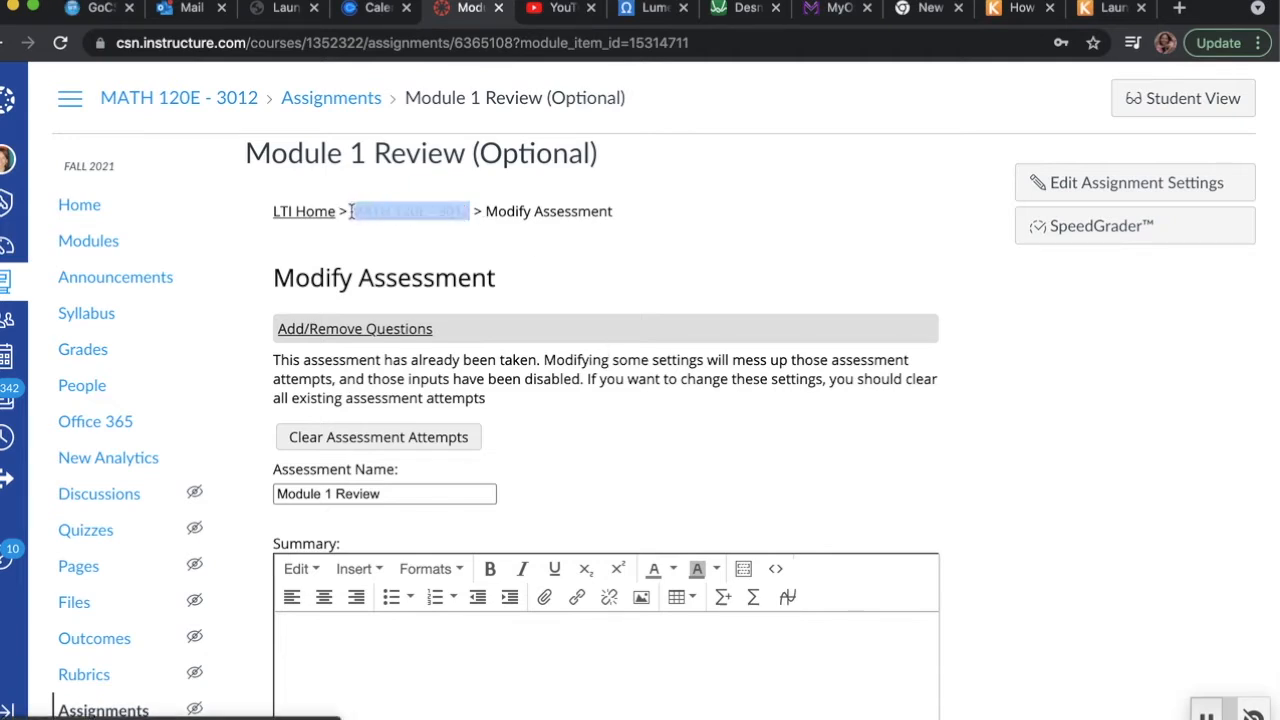
# Step: Go from the Modify Assessment page to the MATH 120E - 3012 course page and look through its modules
pyautogui.click(411, 216)
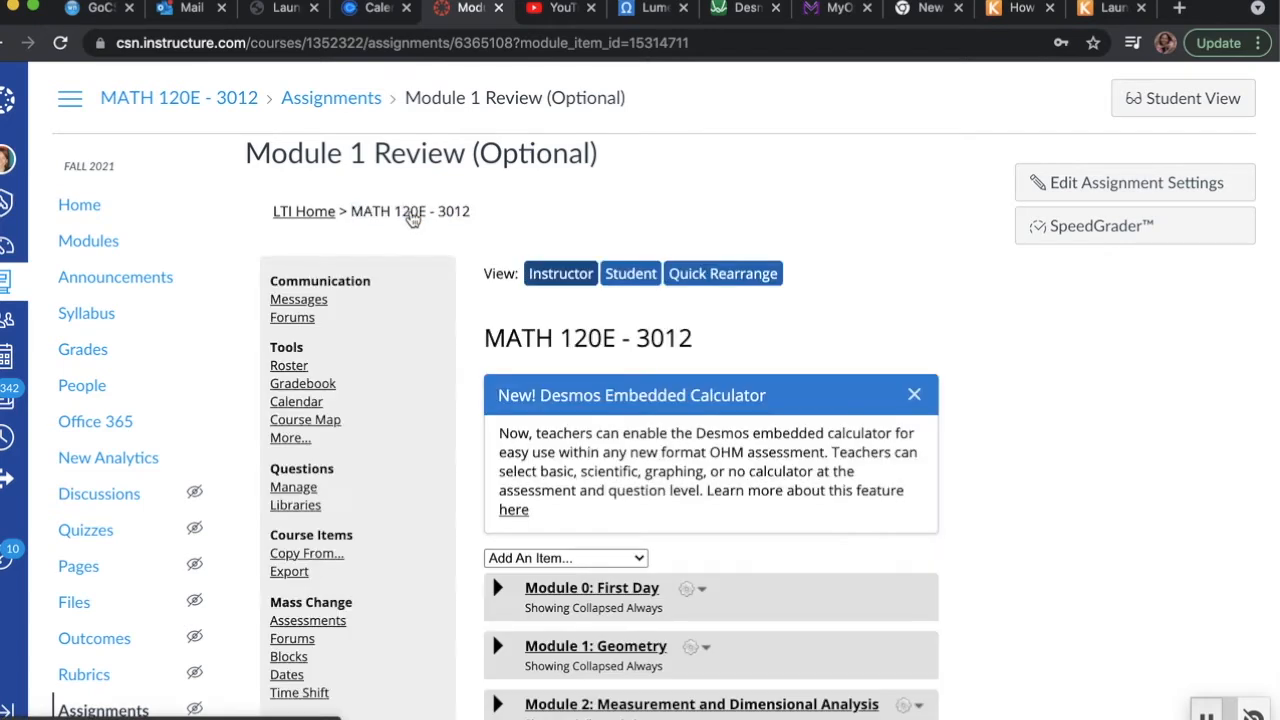
pyautogui.scroll(-3, 874, 222)
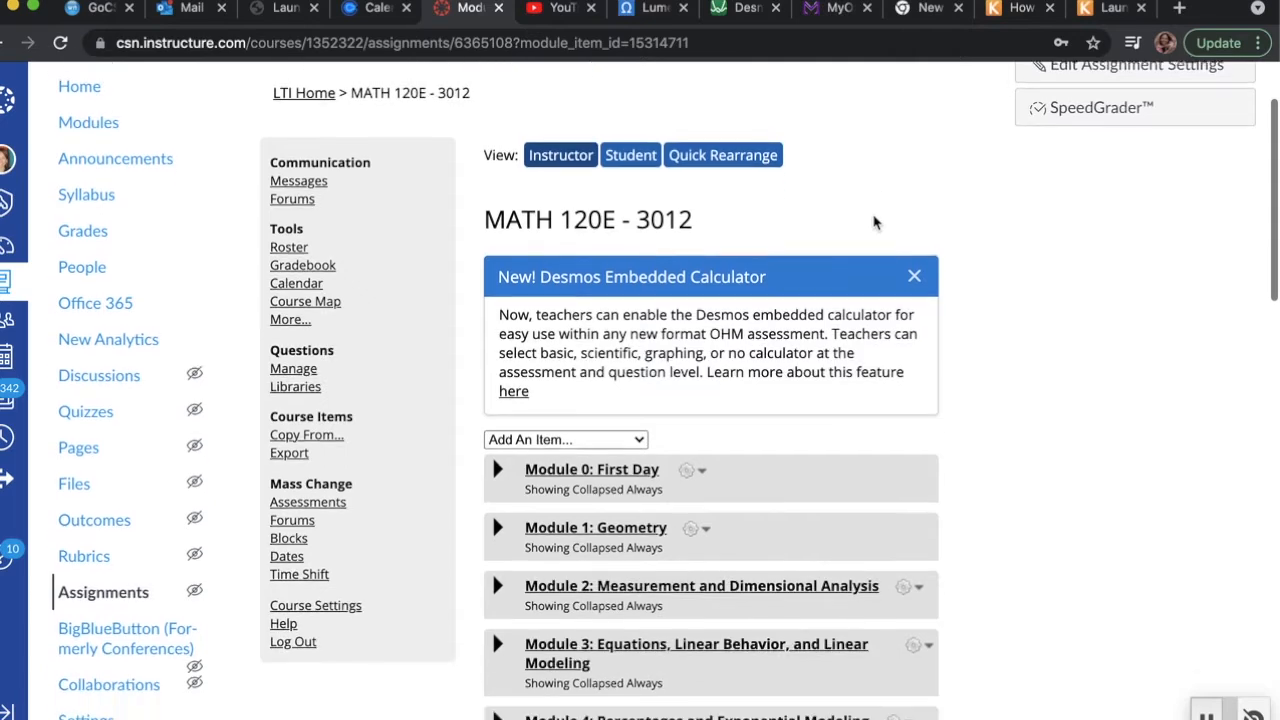
pyautogui.scroll(-2, 874, 222)
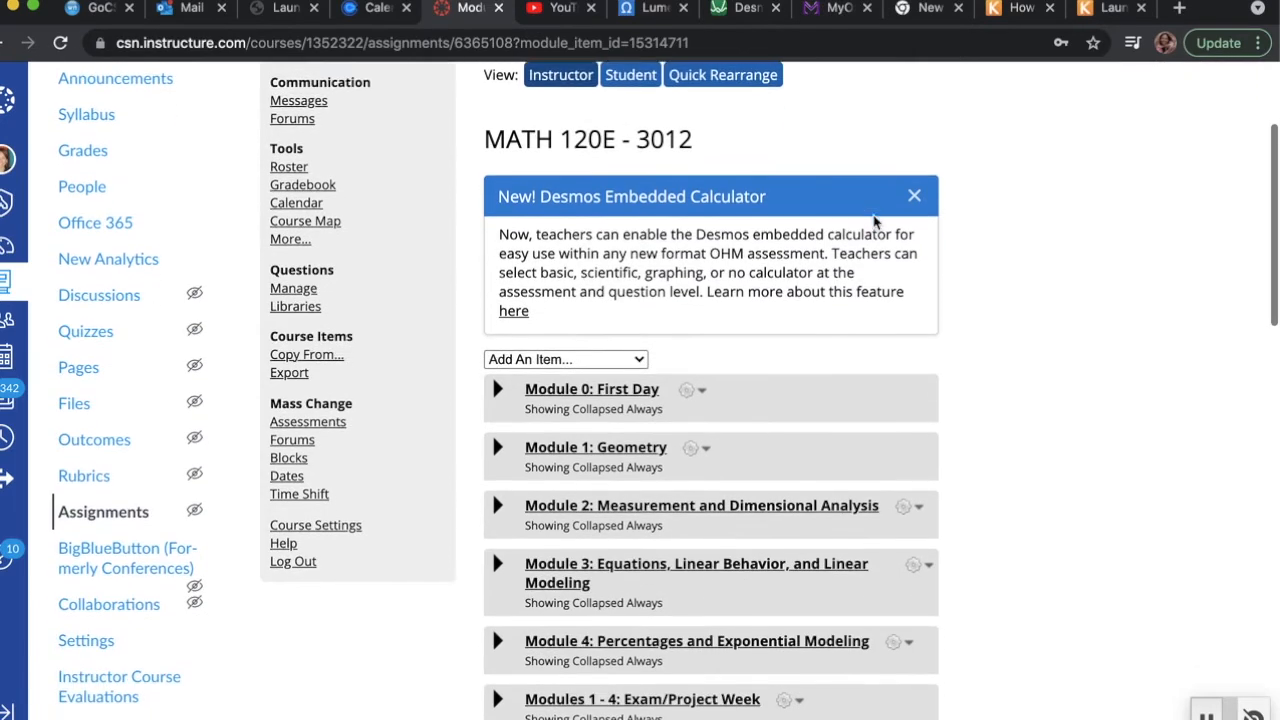
pyautogui.scroll(-2, 874, 222)
pyautogui.scroll(-4, 874, 222)
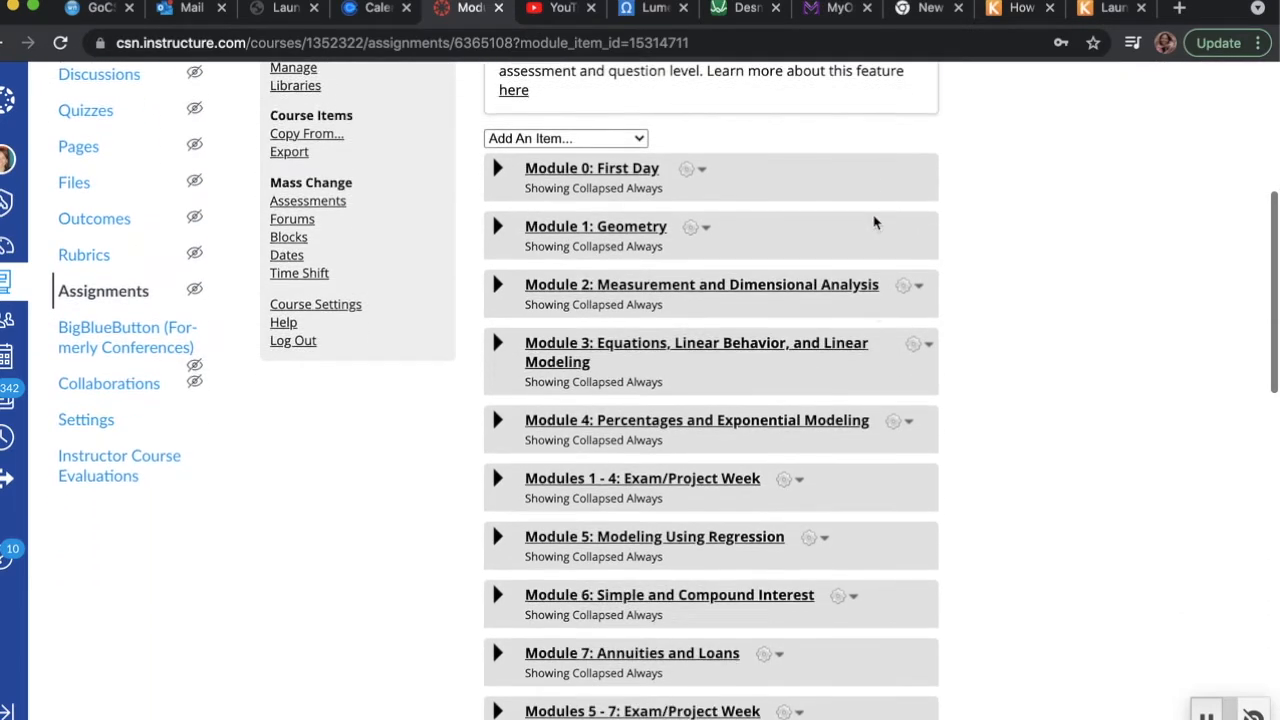
pyautogui.scroll(-12, 874, 222)
pyautogui.scroll(8, 874, 222)
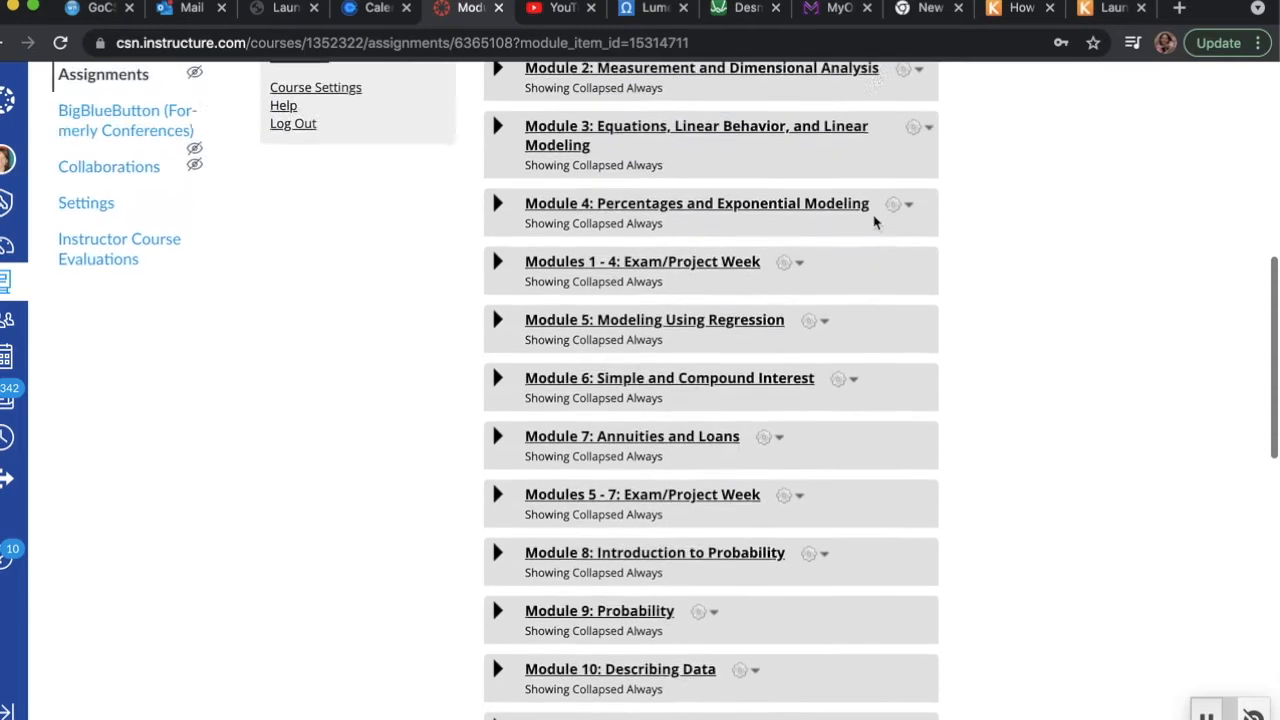
# Step: Open the student roster of the MATH 120E - 3012 course
pyautogui.scroll(15, 874, 222)
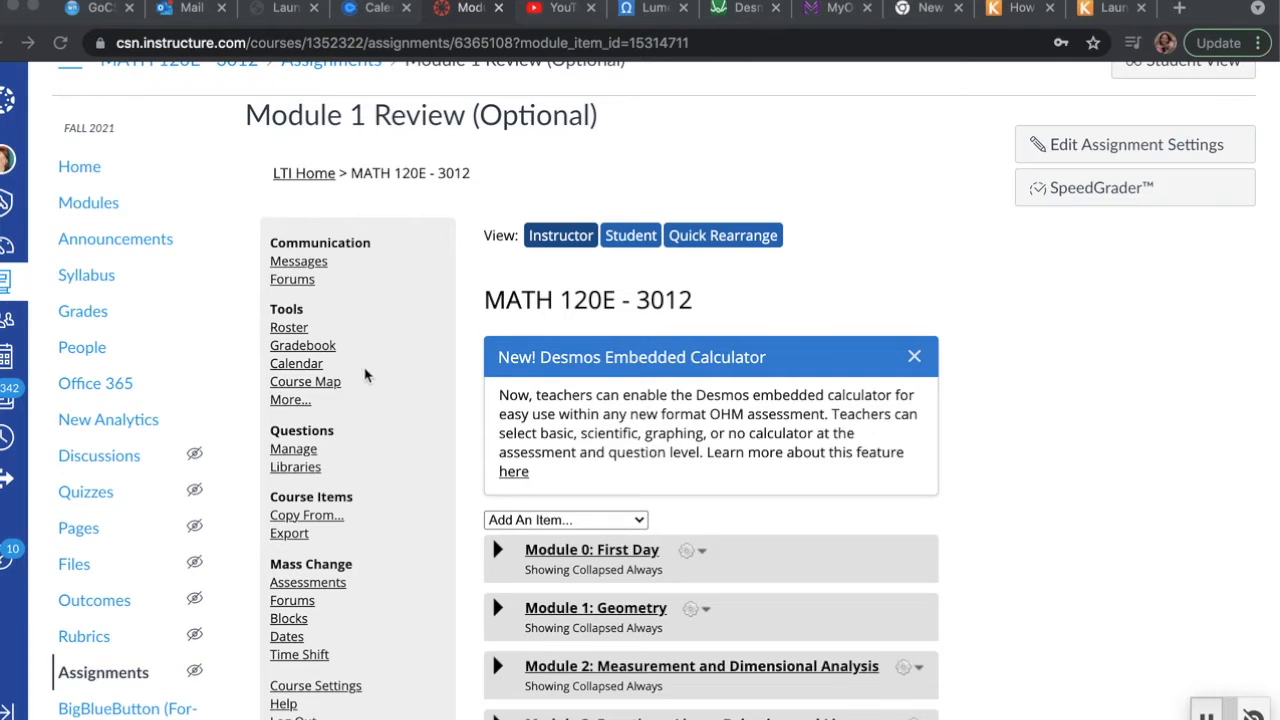
pyautogui.click(292, 330)
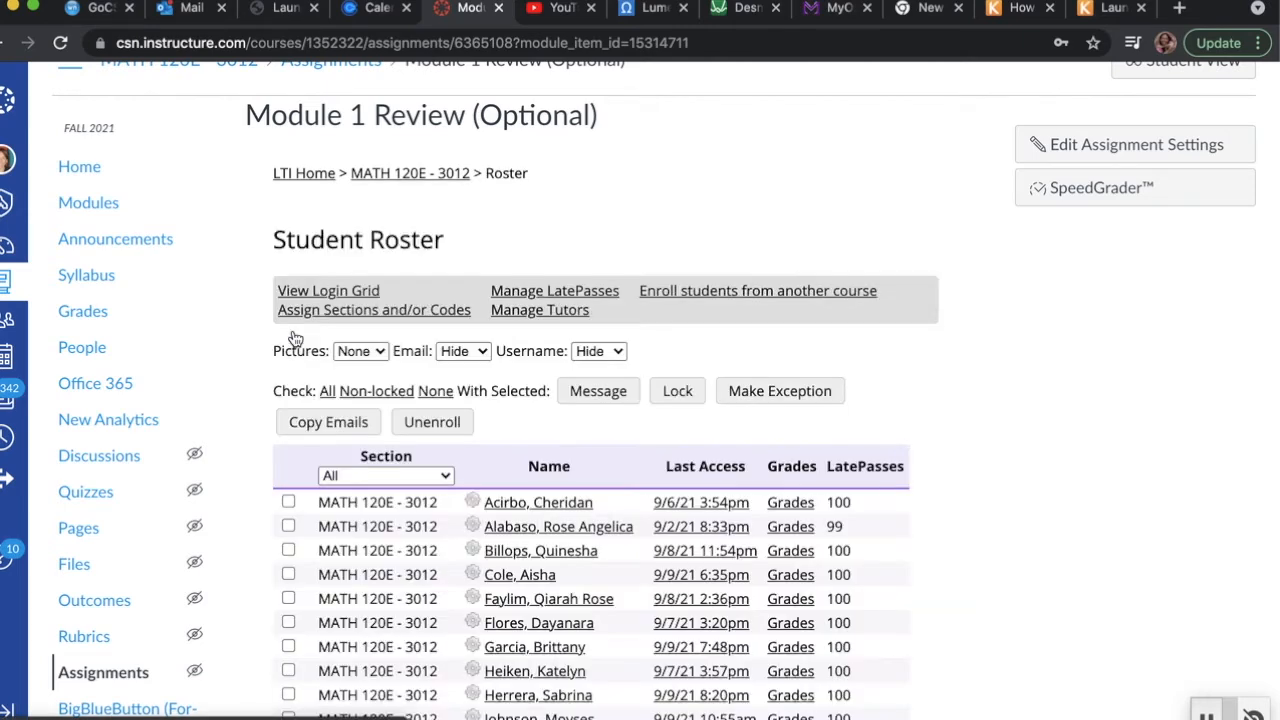
# Step: Look over the student roster, open its LatePasses management page and read through the extension settings
pyautogui.scroll(-5, 671, 445)
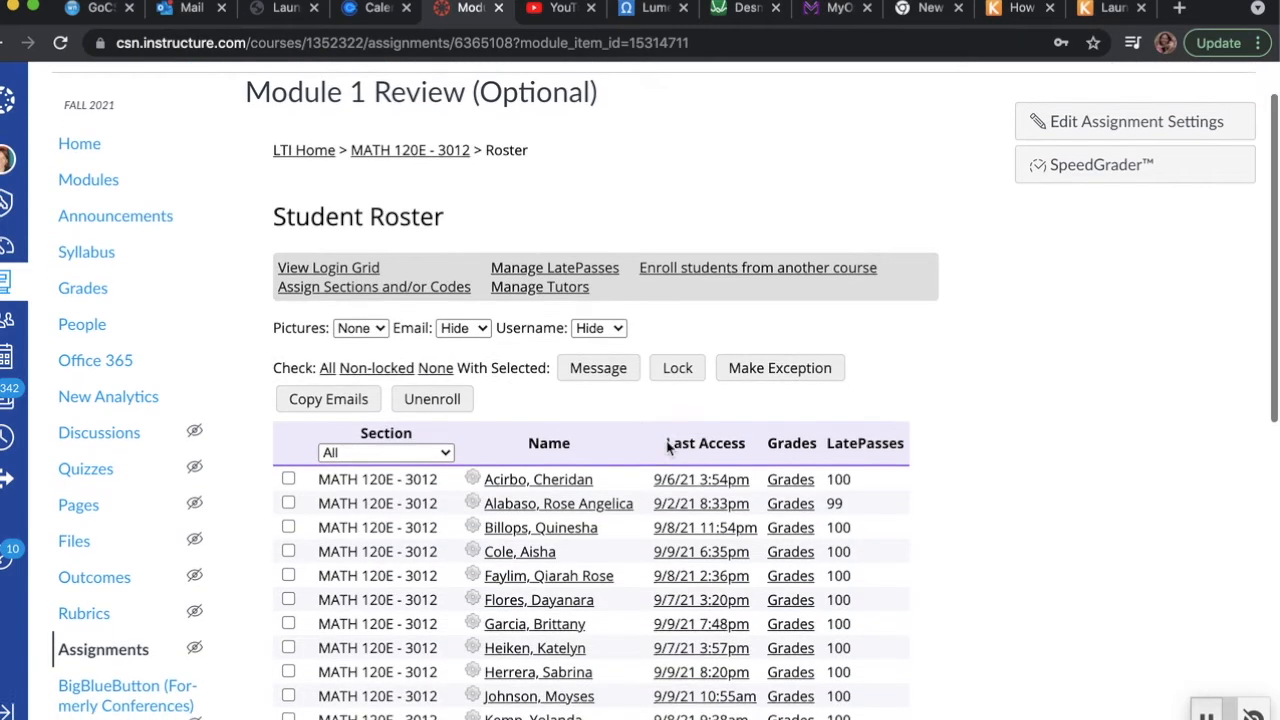
pyautogui.scroll(-3, 668, 446)
pyautogui.scroll(8, 668, 446)
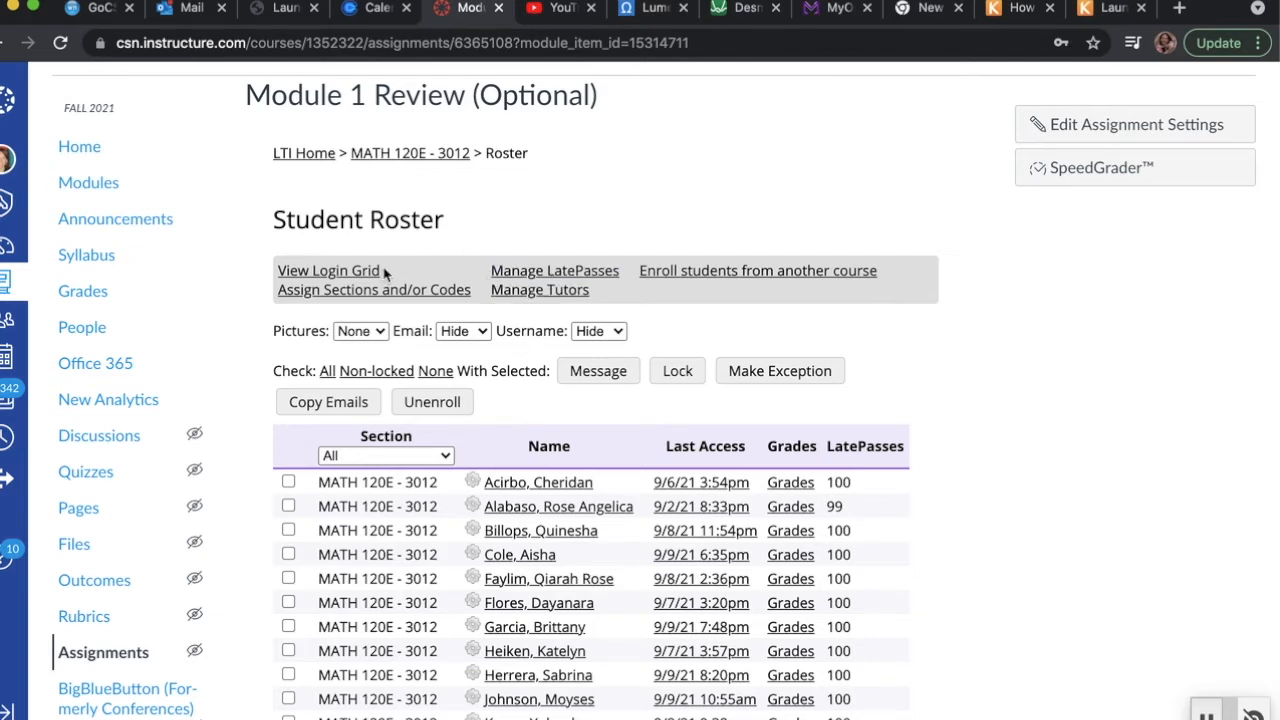
pyautogui.click(511, 276)
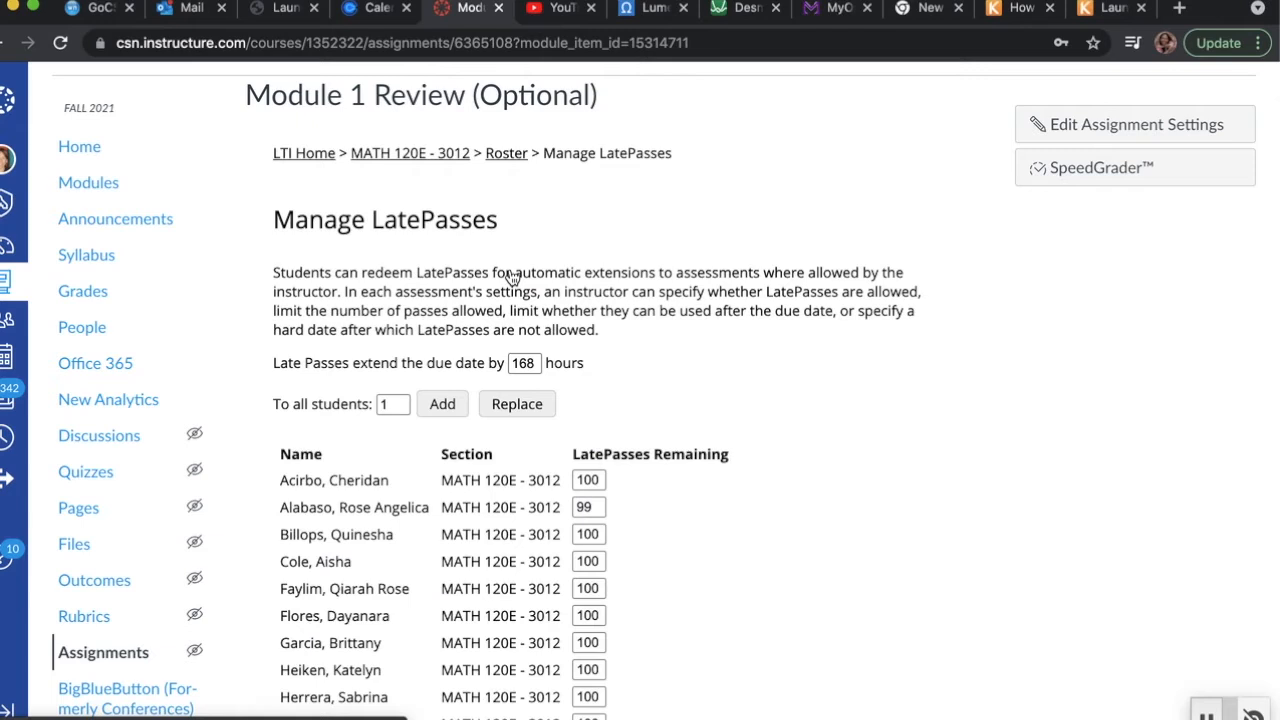
pyautogui.scroll(-2, 620, 300)
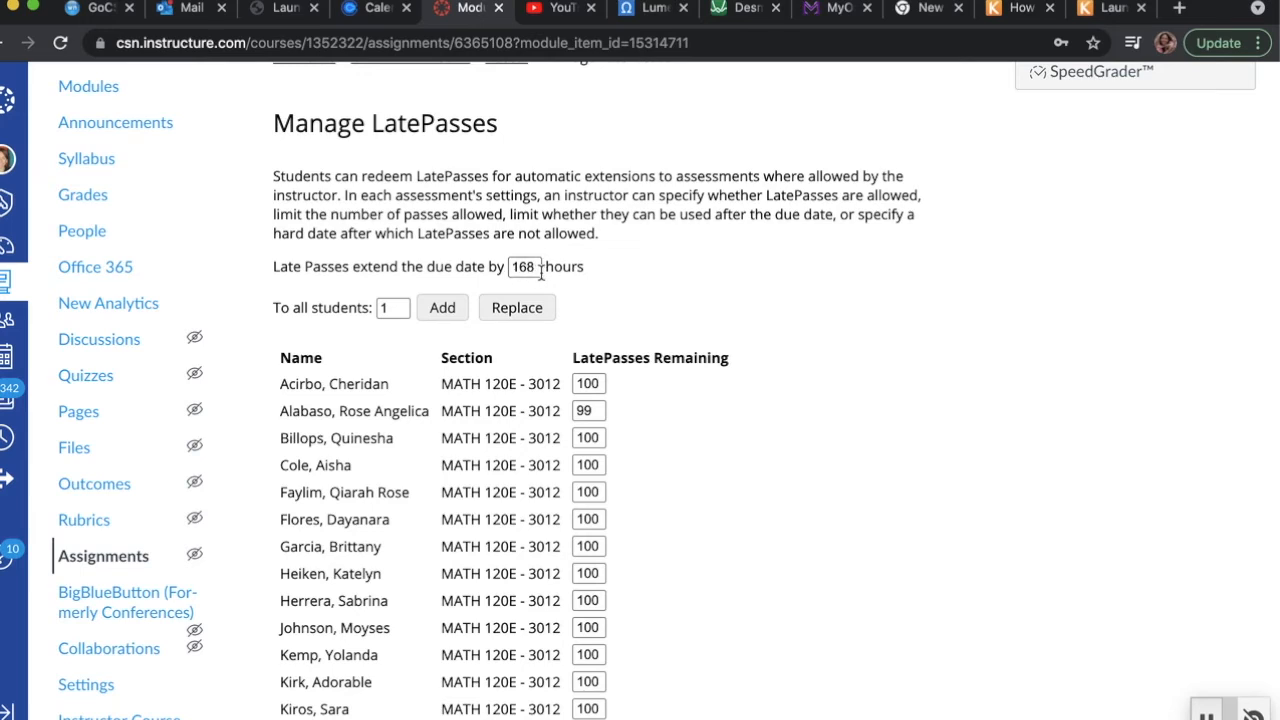
pyautogui.scroll(-2, 541, 271)
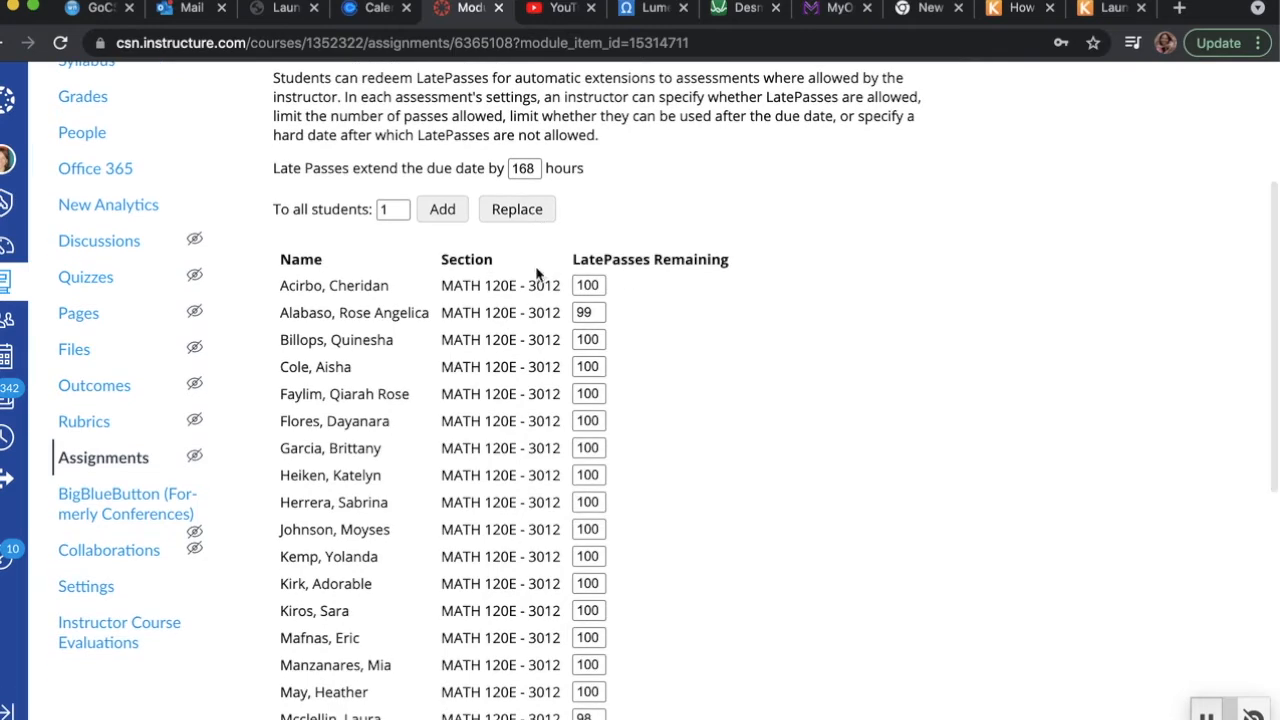
# Step: Add 50 LatePasses to all students in MATH 120E - 3012 and save the changes
pyautogui.scroll(-1, 406, 272)
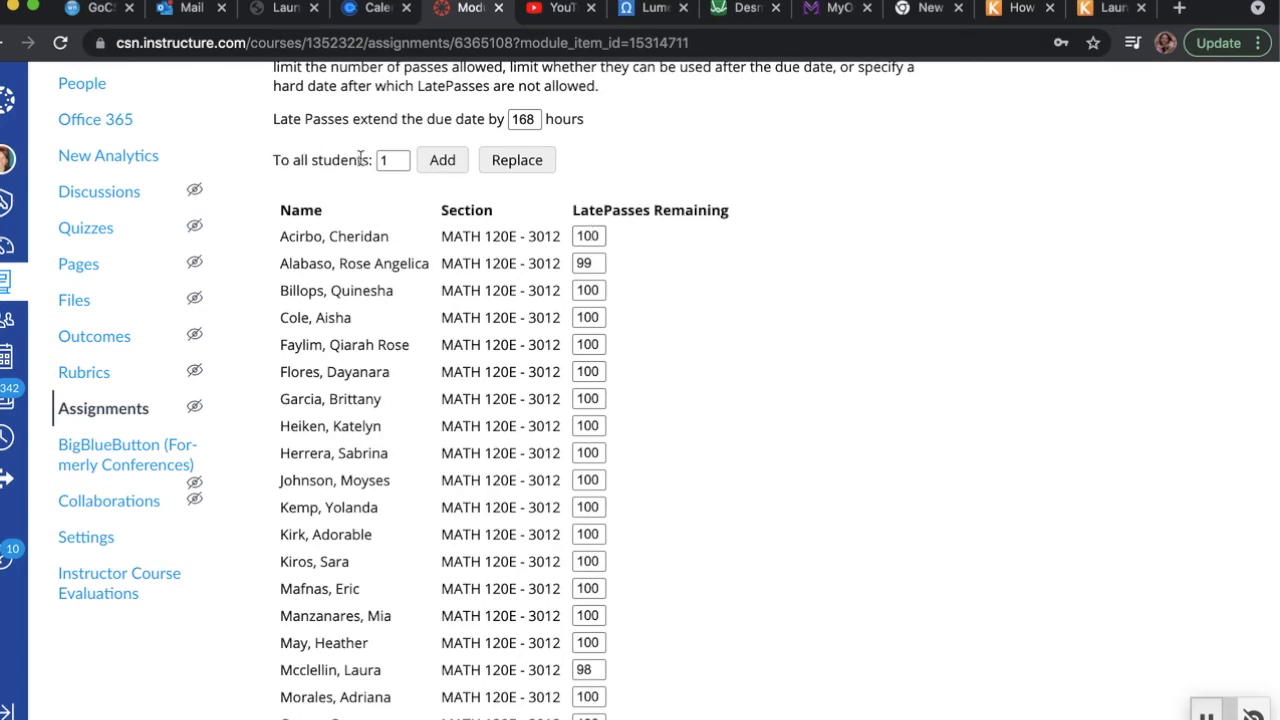
pyautogui.moveTo(406, 160); pyautogui.dragTo(373, 157)
pyautogui.write('50')
pyautogui.click(441, 163)
pyautogui.scroll(-3, 708, 250)
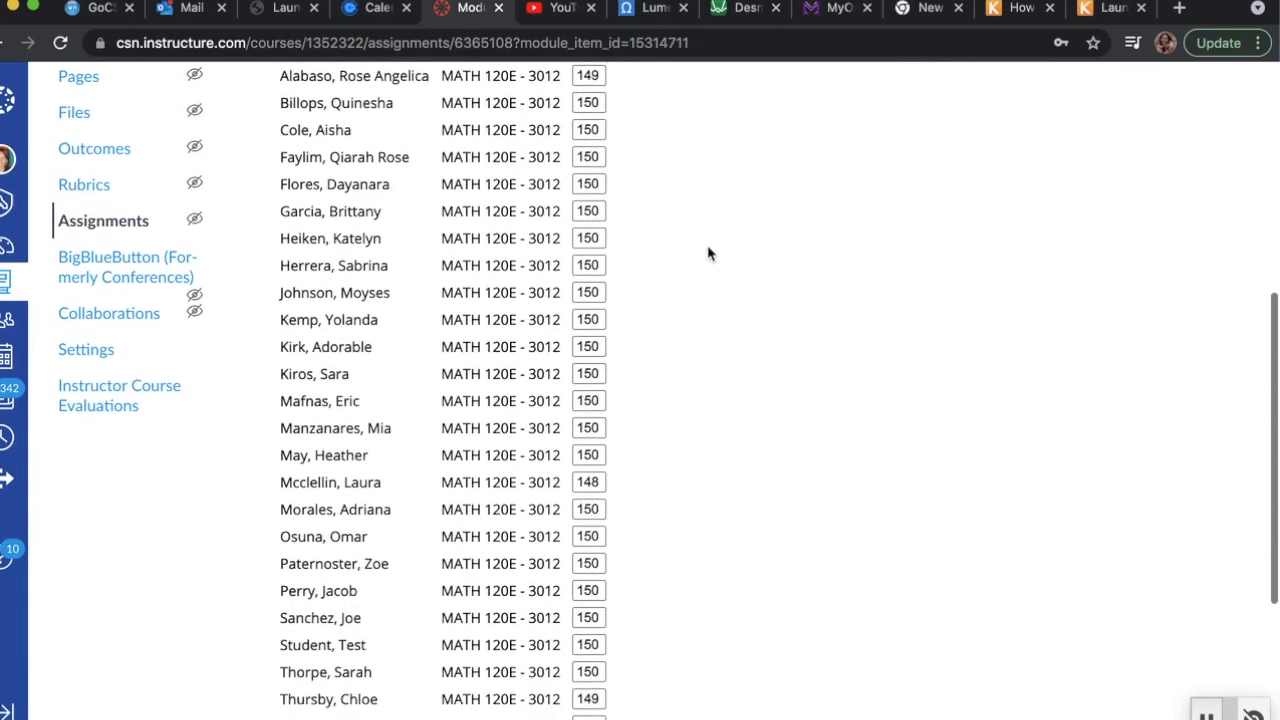
pyautogui.scroll(-3, 708, 252)
pyautogui.scroll(4, 708, 251)
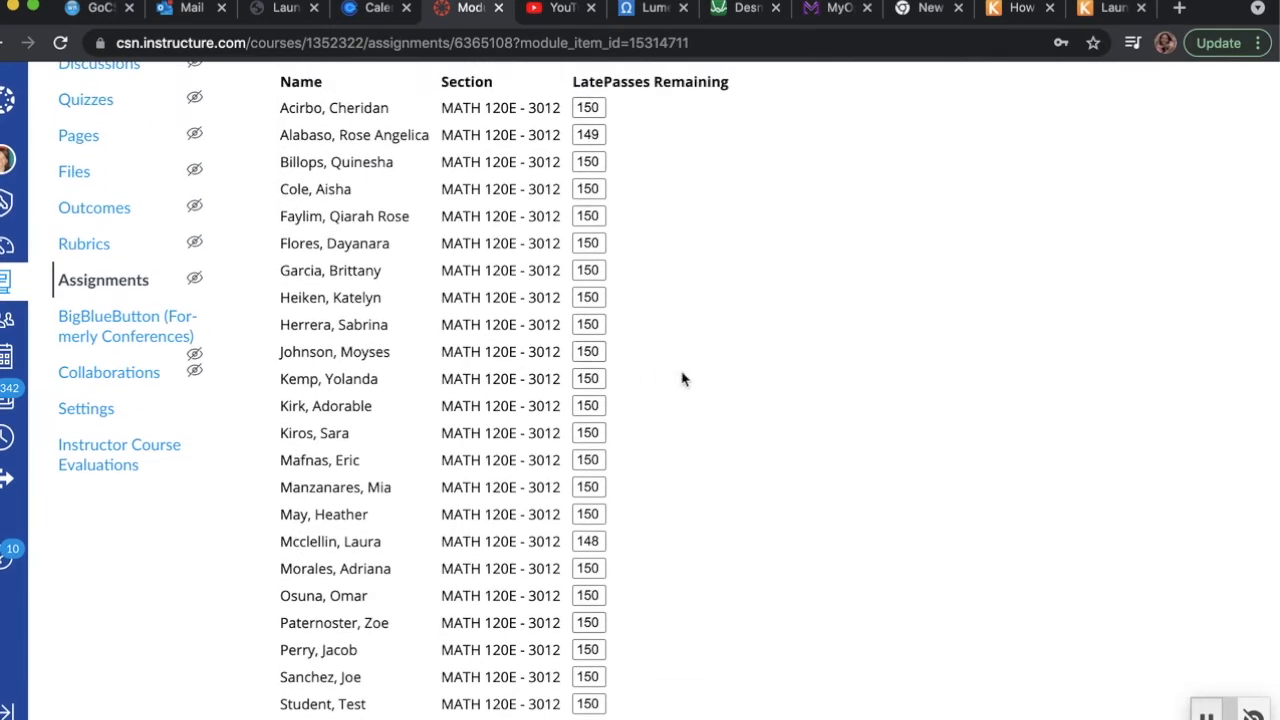
pyautogui.scroll(3, 682, 378)
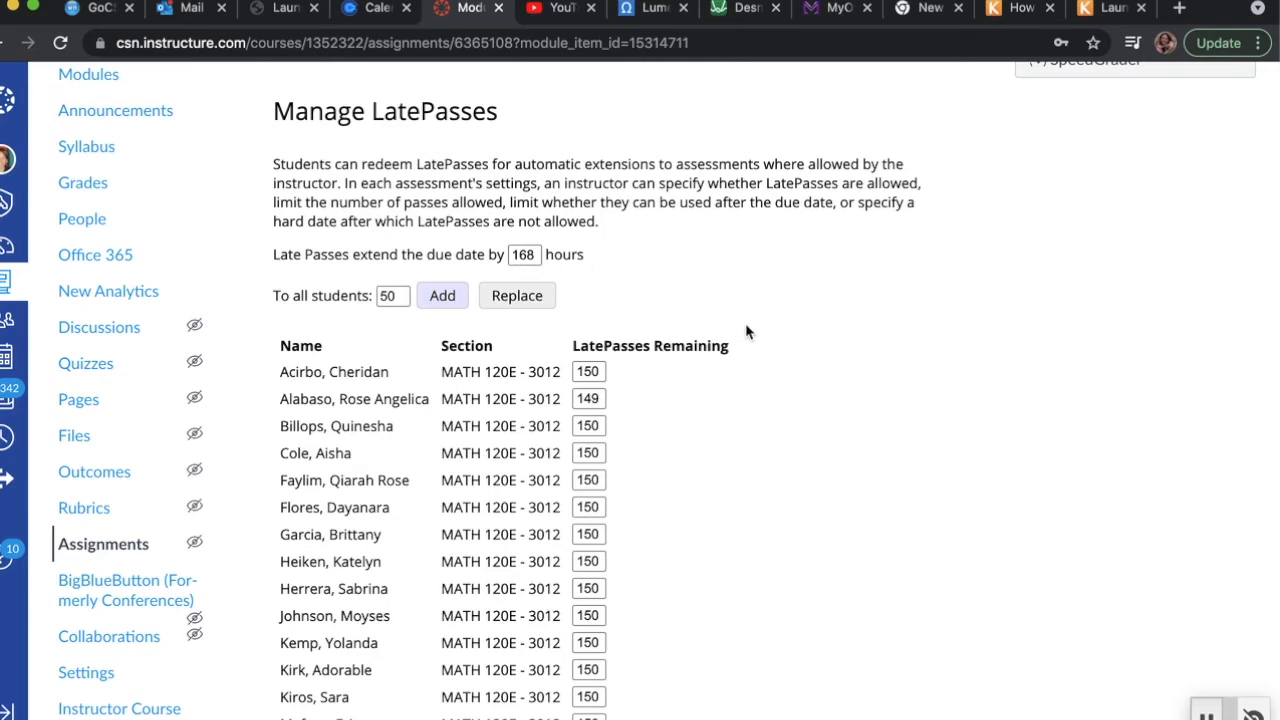
pyautogui.scroll(-10, 746, 331)
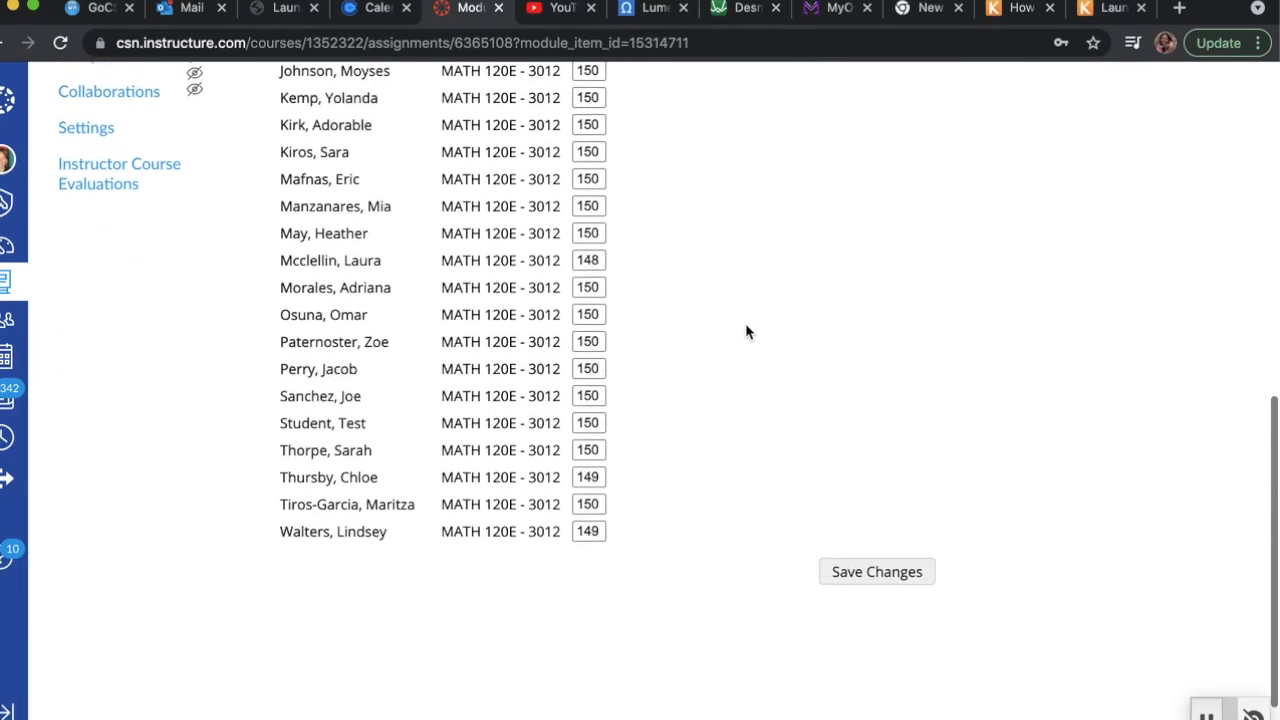
pyautogui.scroll(-2, 745, 332)
pyautogui.click(853, 515)
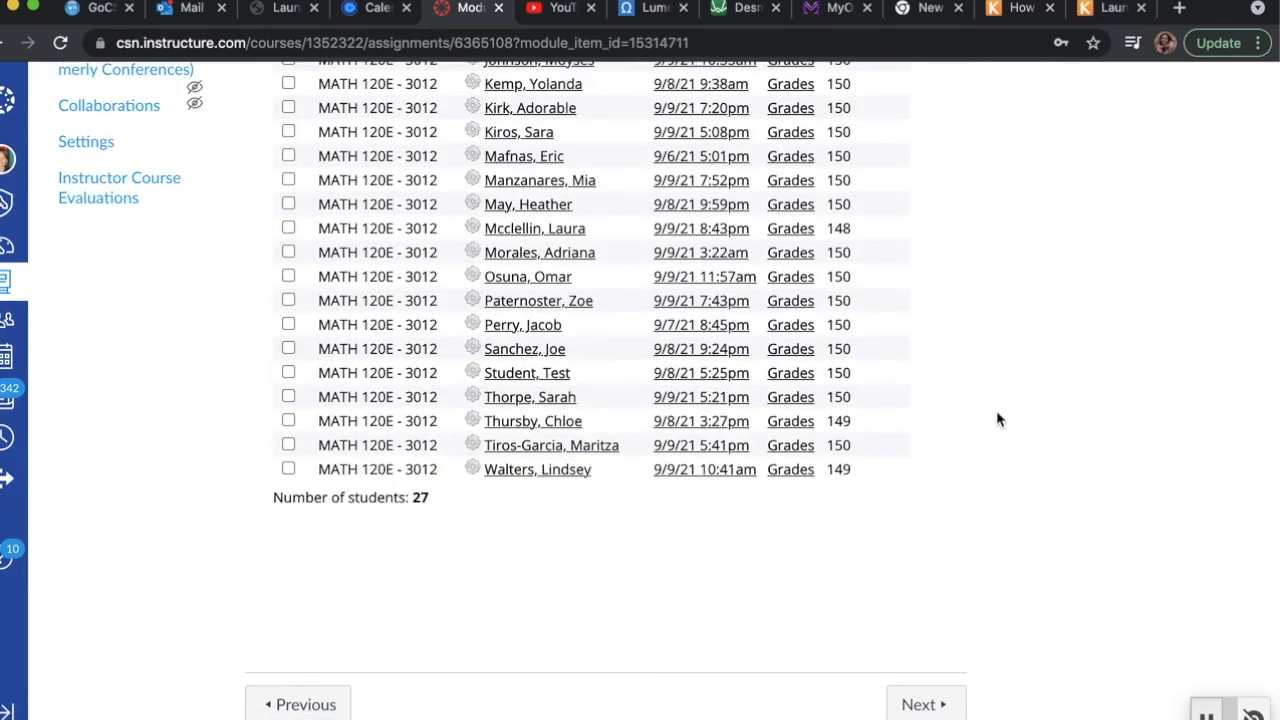
# Step: Check the LatePasses column for every student in the roster
pyautogui.scroll(5, 996, 410)
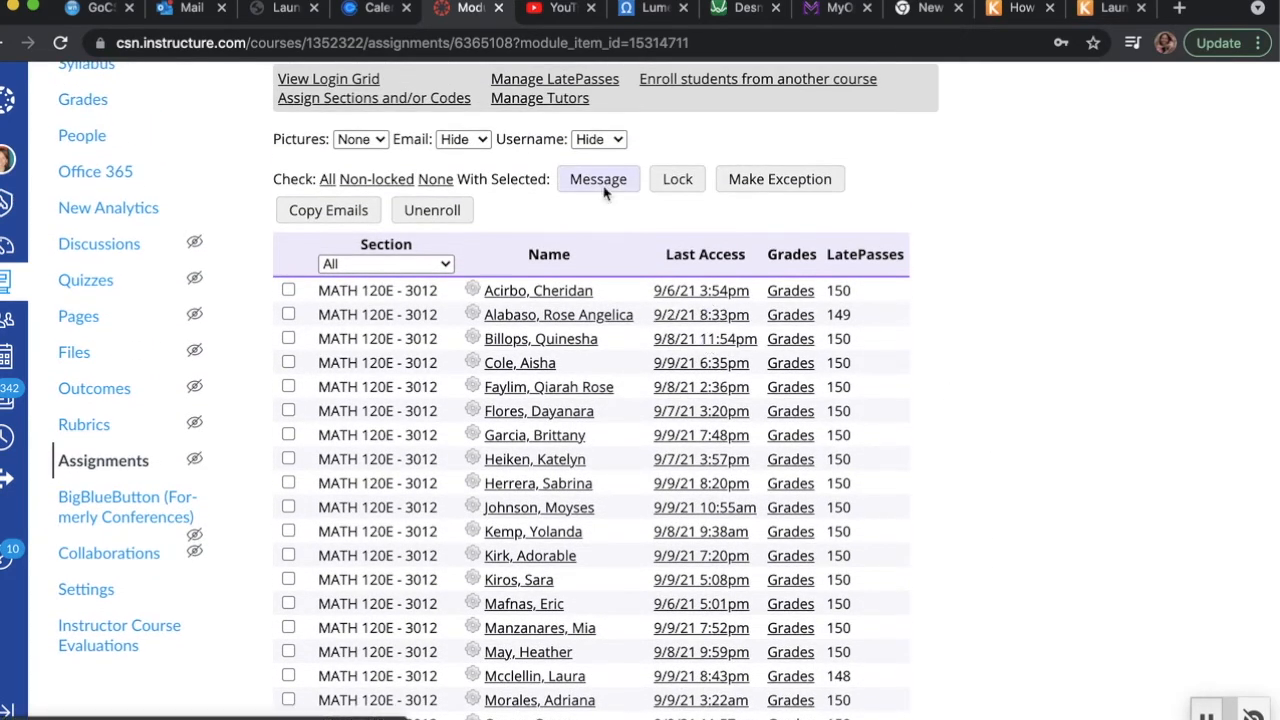
pyautogui.scroll(3, 600, 192)
pyautogui.scroll(-3, 595, 200)
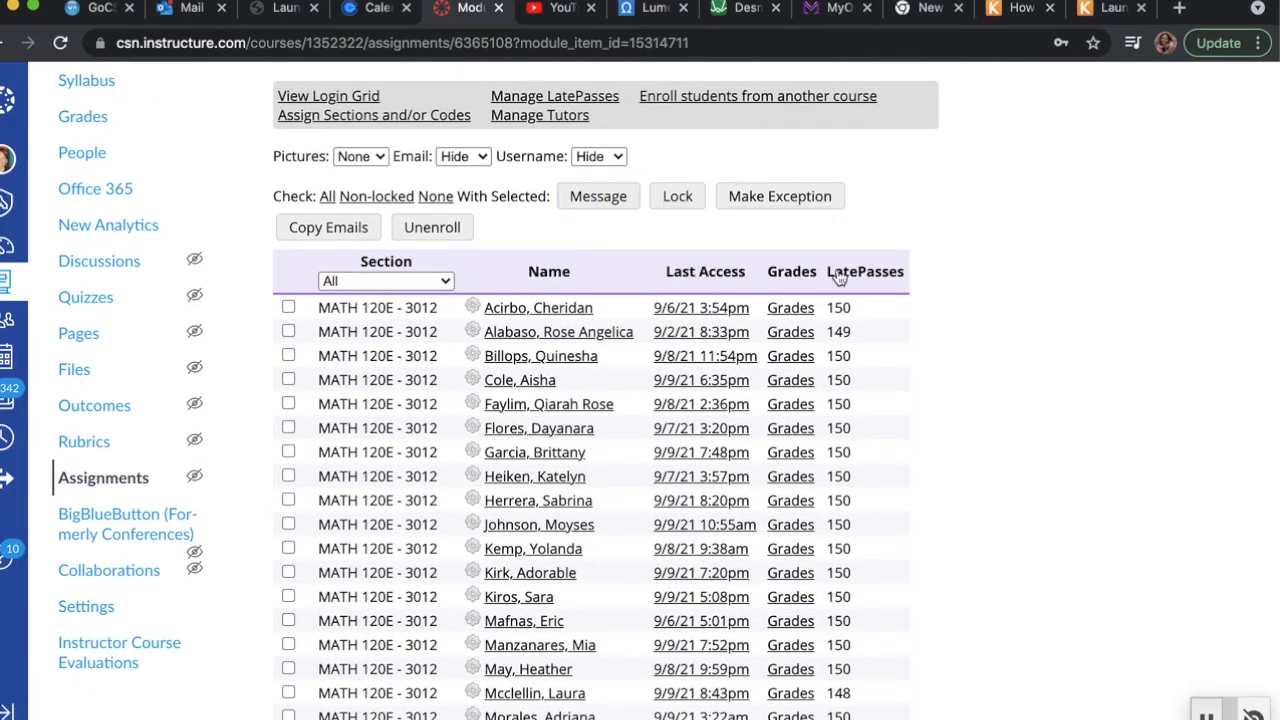
pyautogui.scroll(-3, 924, 277)
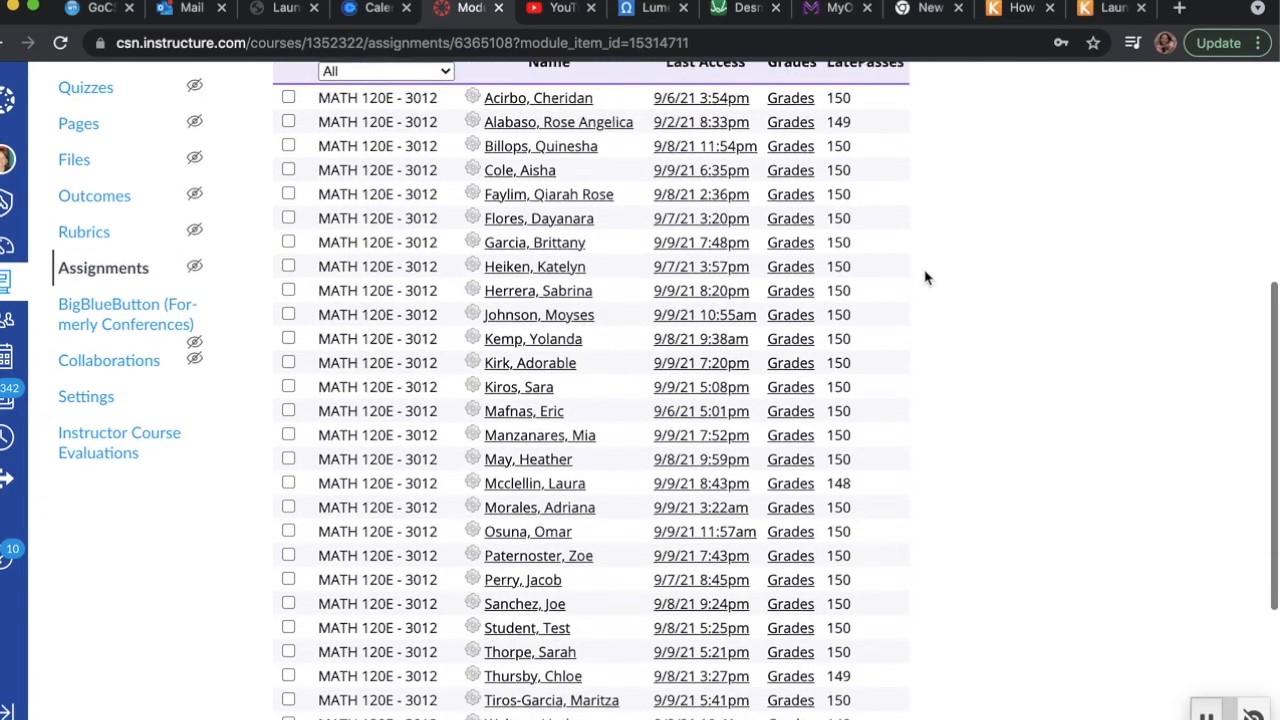
pyautogui.scroll(-3, 924, 277)
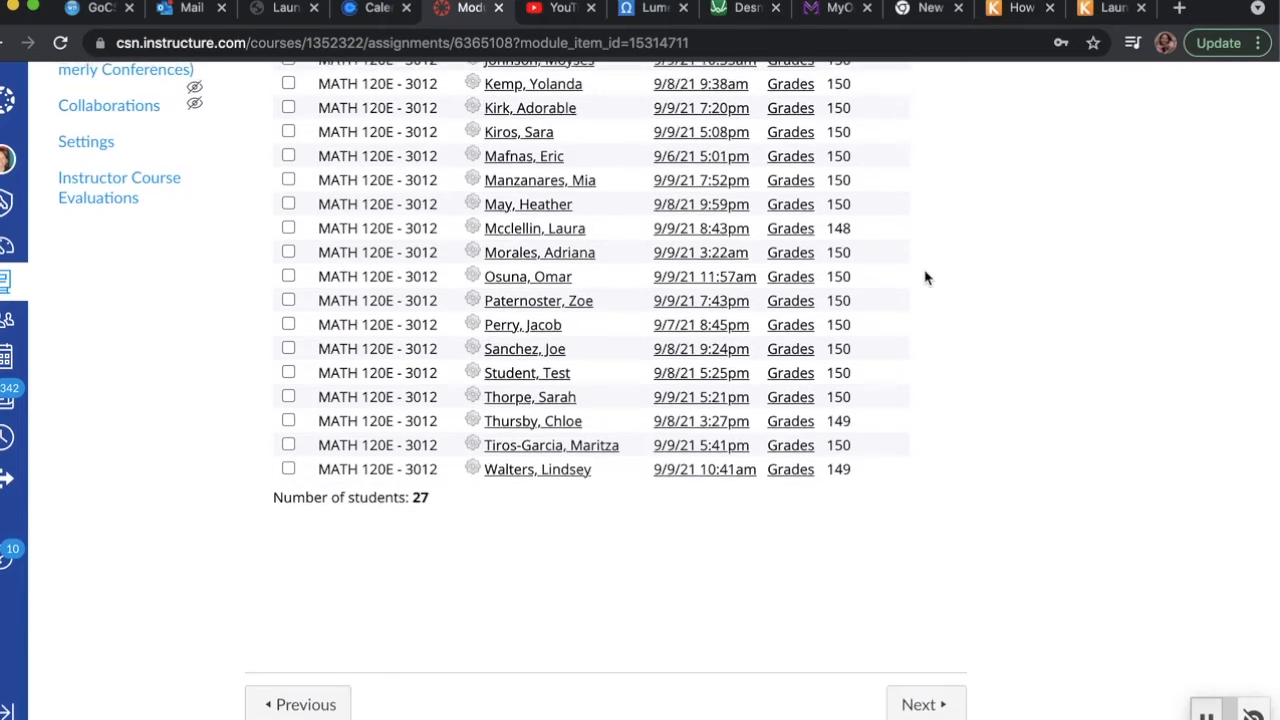
pyautogui.scroll(6, 924, 277)
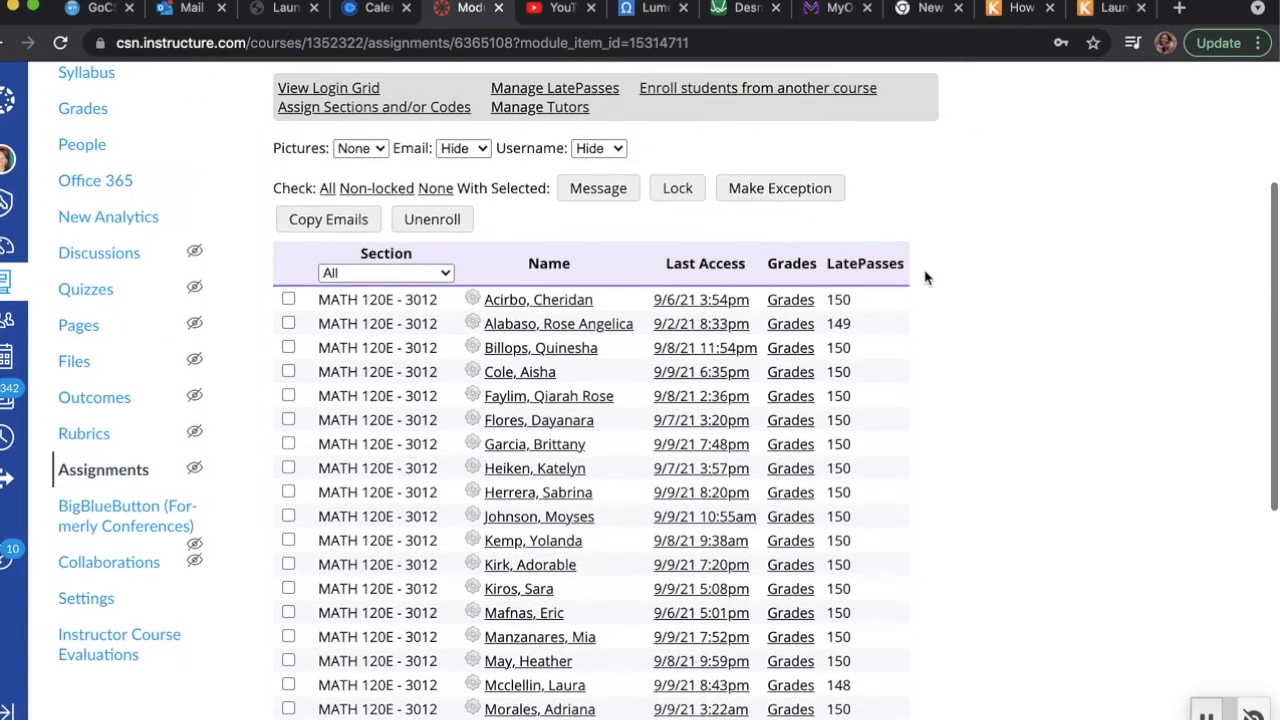
pyautogui.scroll(2, 924, 277)
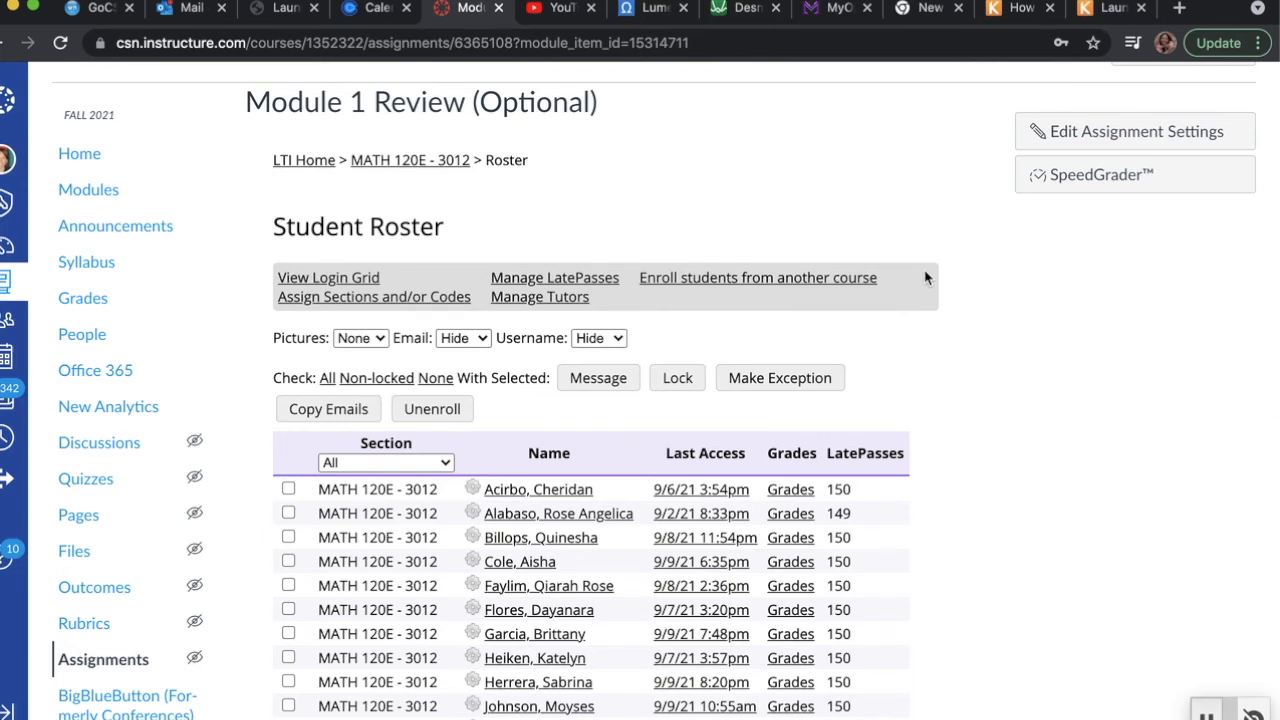
# Step: Return to the MATH 120E - 3012 course page and open the mass change form for assessments
pyautogui.click(424, 170)
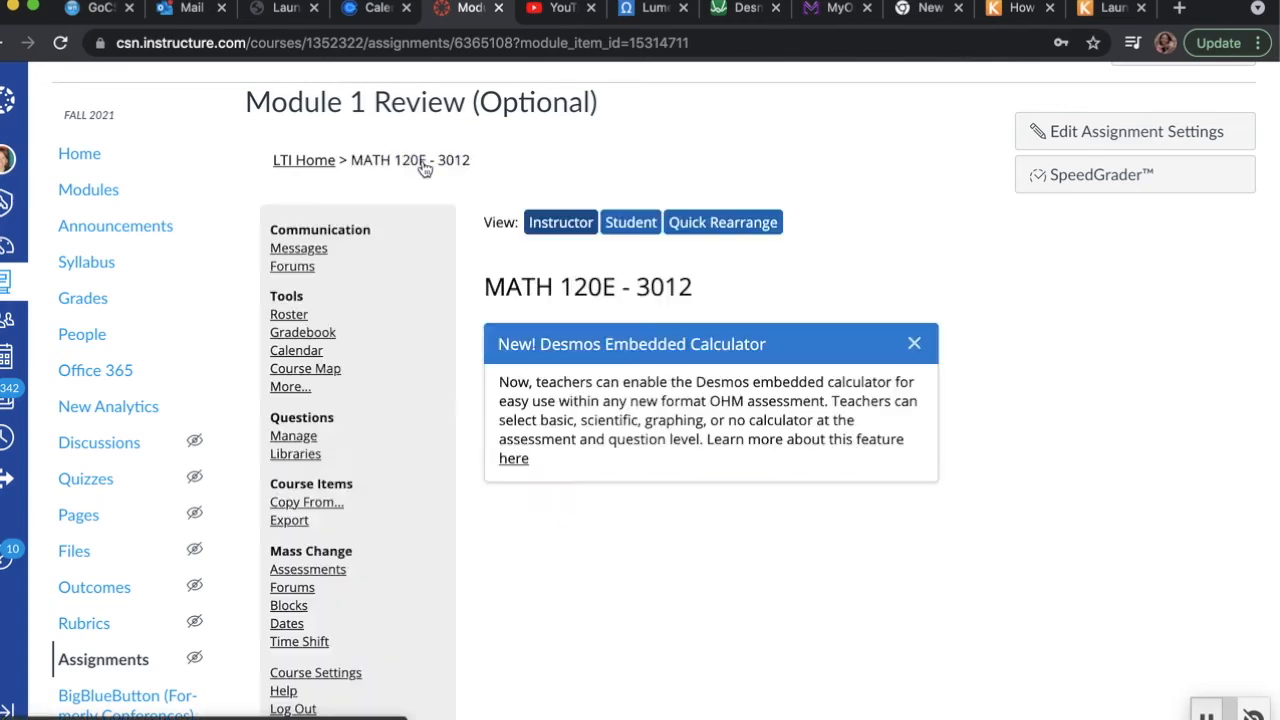
pyautogui.scroll(-3, 503, 180)
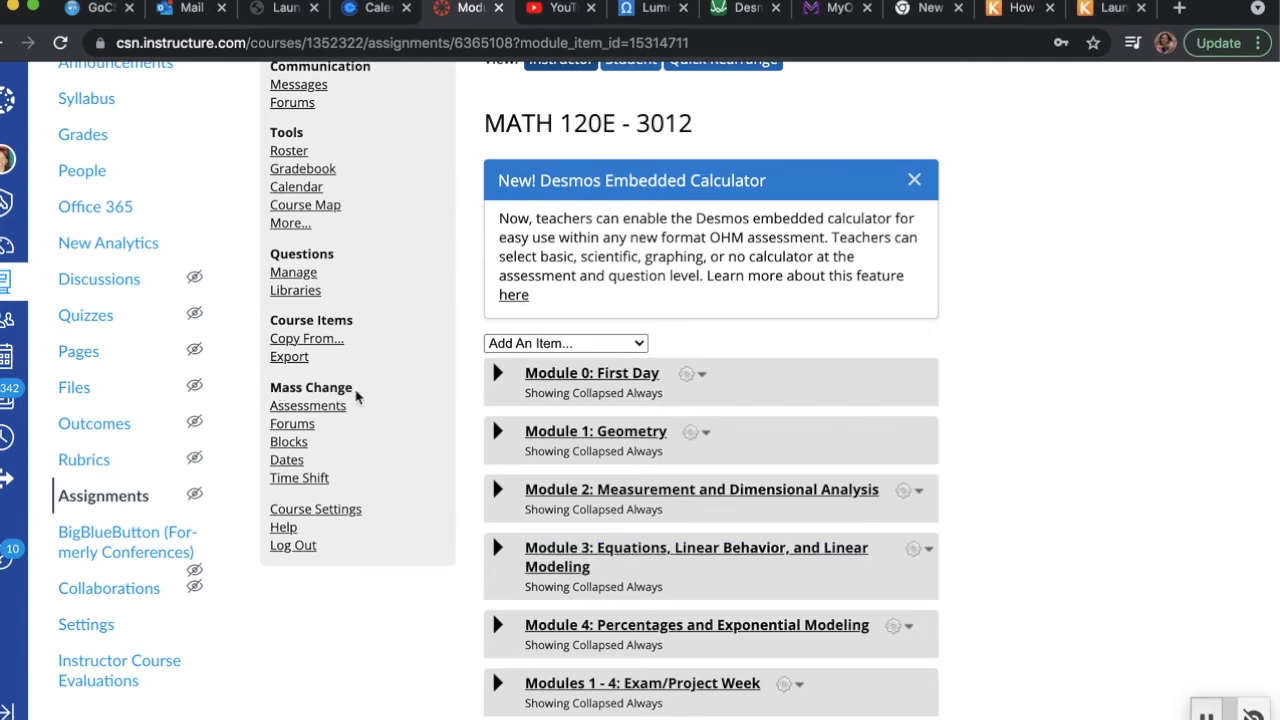
pyautogui.click(334, 412)
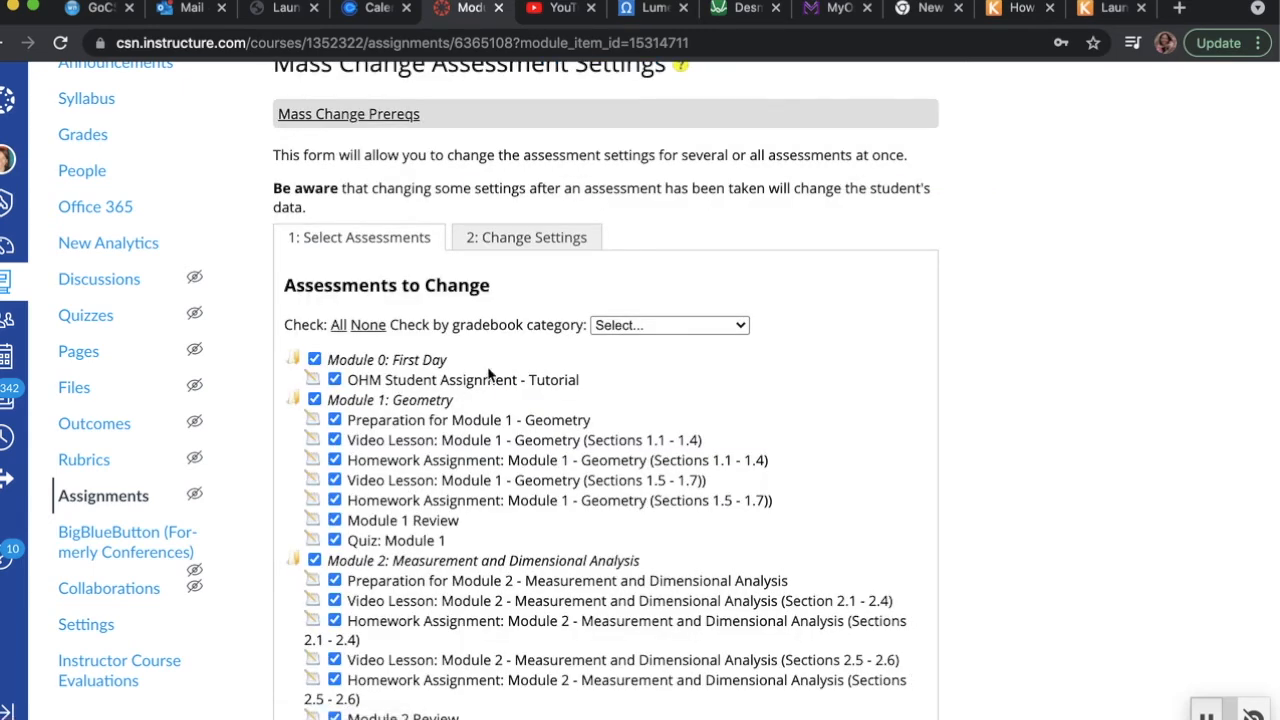
pyautogui.scroll(-2, 489, 374)
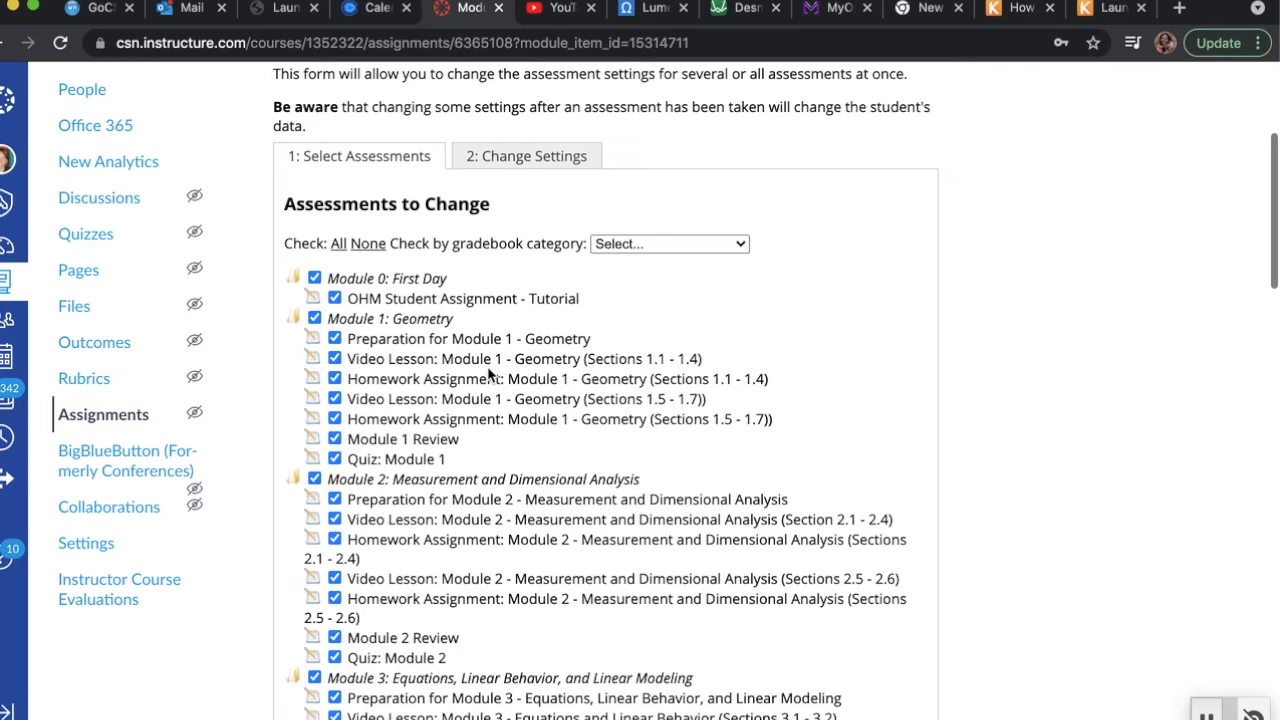
pyautogui.scroll(-3, 489, 374)
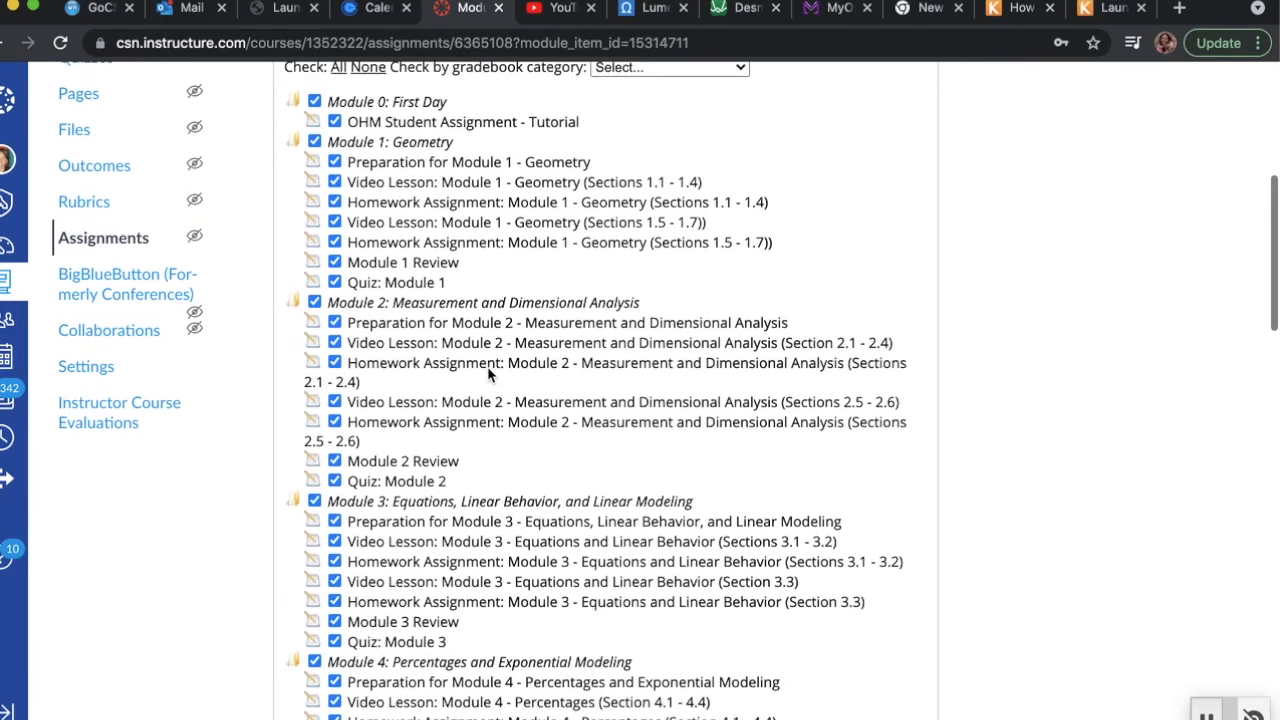
pyautogui.scroll(3, 489, 374)
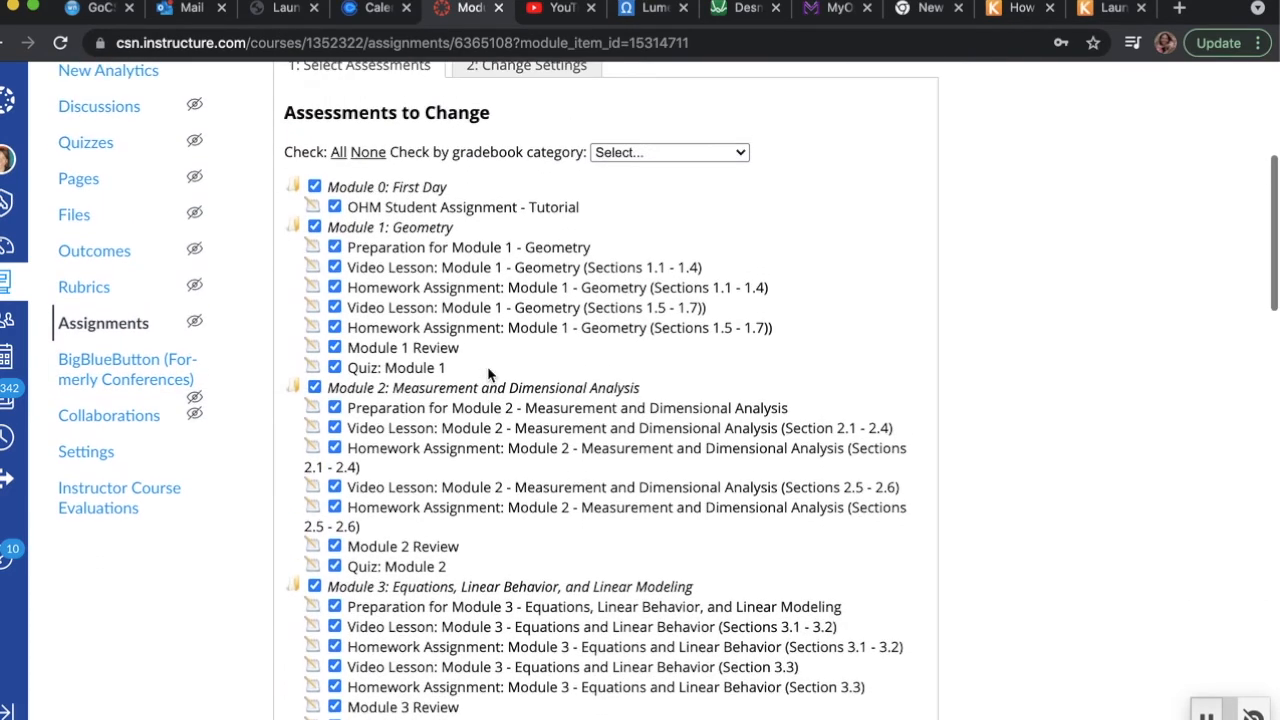
# Step: Clear all assessment selections, then select the Module 1 Preparation and both Module 1 Homework Assignments
pyautogui.click(369, 163)
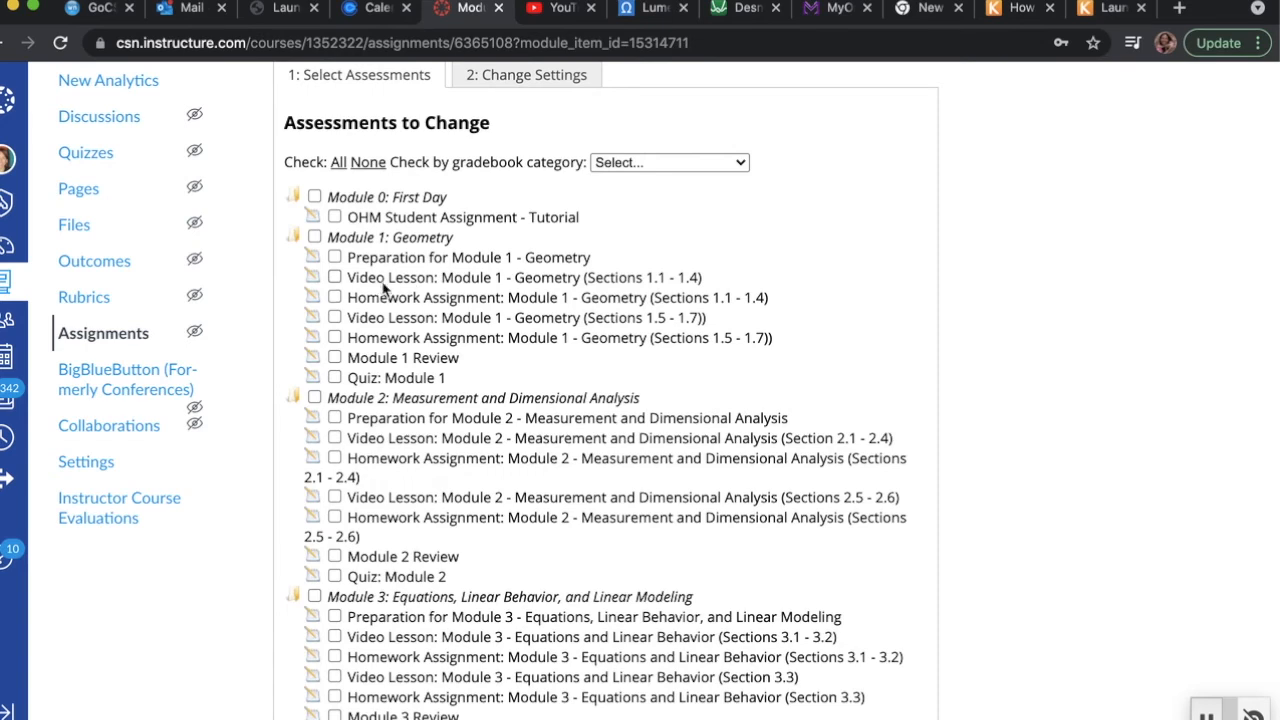
pyautogui.click(335, 298)
pyautogui.click(335, 257)
pyautogui.click(335, 338)
# Step: Select the Module 2 Preparation and both Module 2 Homework Assignments for the mass change
pyautogui.scroll(-2, 473, 352)
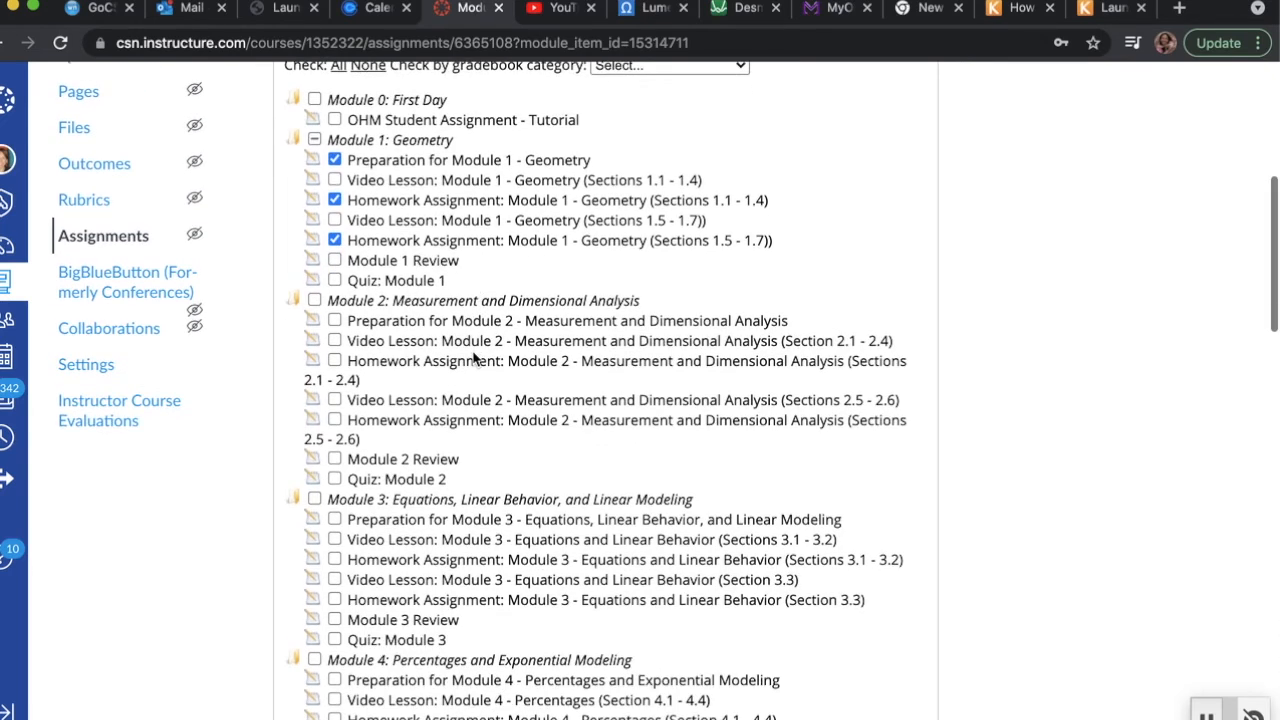
pyautogui.click(335, 320)
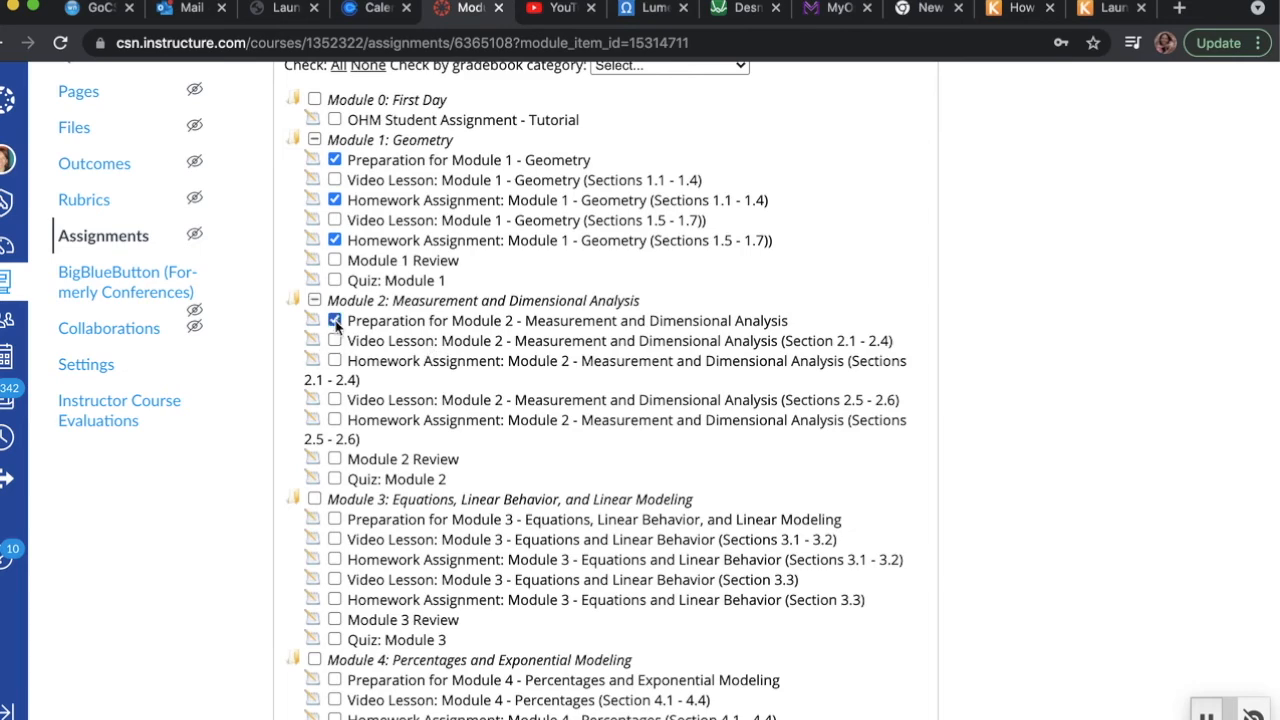
pyautogui.click(335, 360)
pyautogui.click(335, 419)
# Step: Select both Module 3 Video Lessons (Sections 3.1 - 3.2 and 3.3) and the Module 3 Review for the mass change
pyautogui.scroll(-2, 522, 388)
pyautogui.scroll(-2, 522, 388)
pyautogui.click(335, 433)
pyautogui.click(335, 359)
pyautogui.click(335, 399)
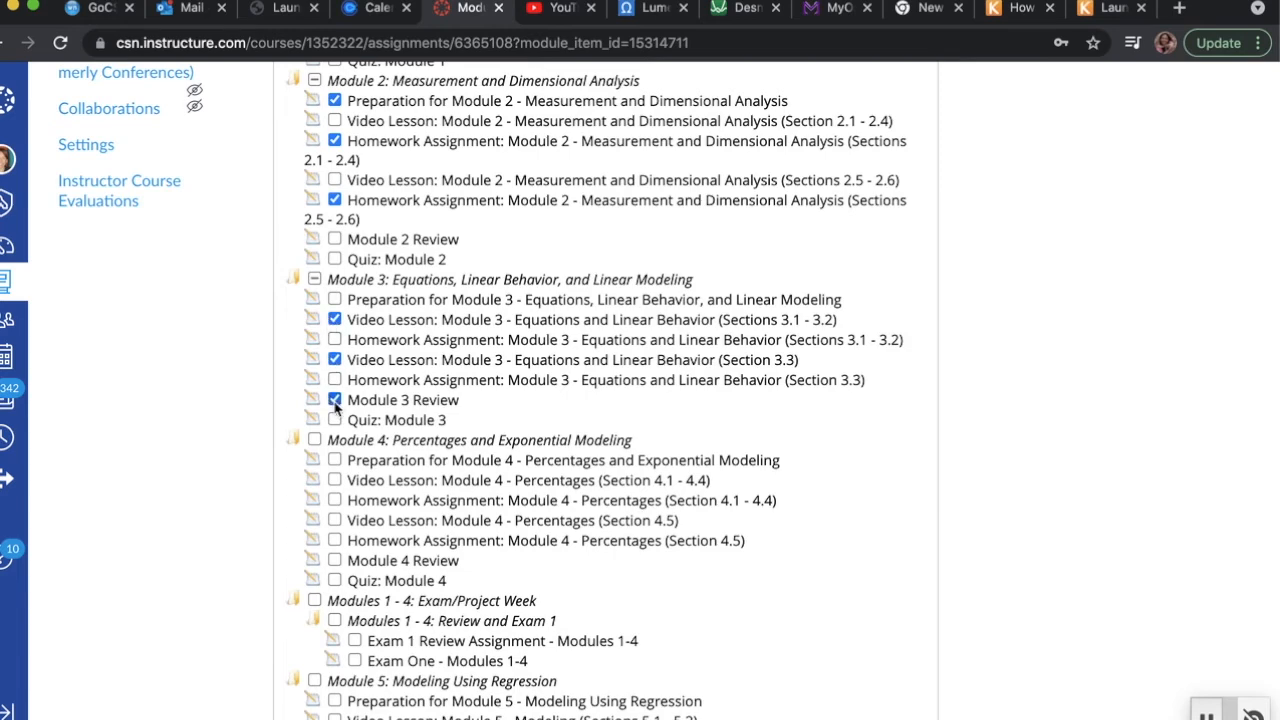
# Step: Look through the remaining assessments and go on to the Change Settings part of the mass change form
pyautogui.scroll(-8, 535, 362)
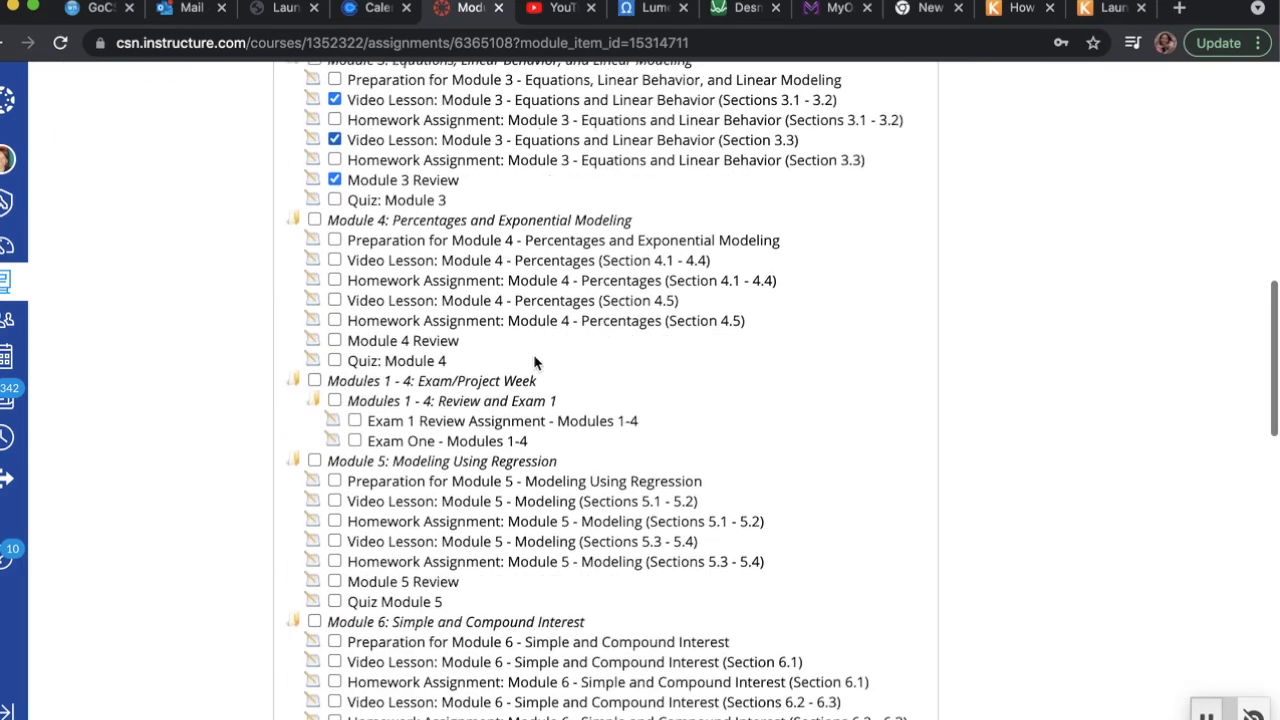
pyautogui.scroll(-17, 535, 362)
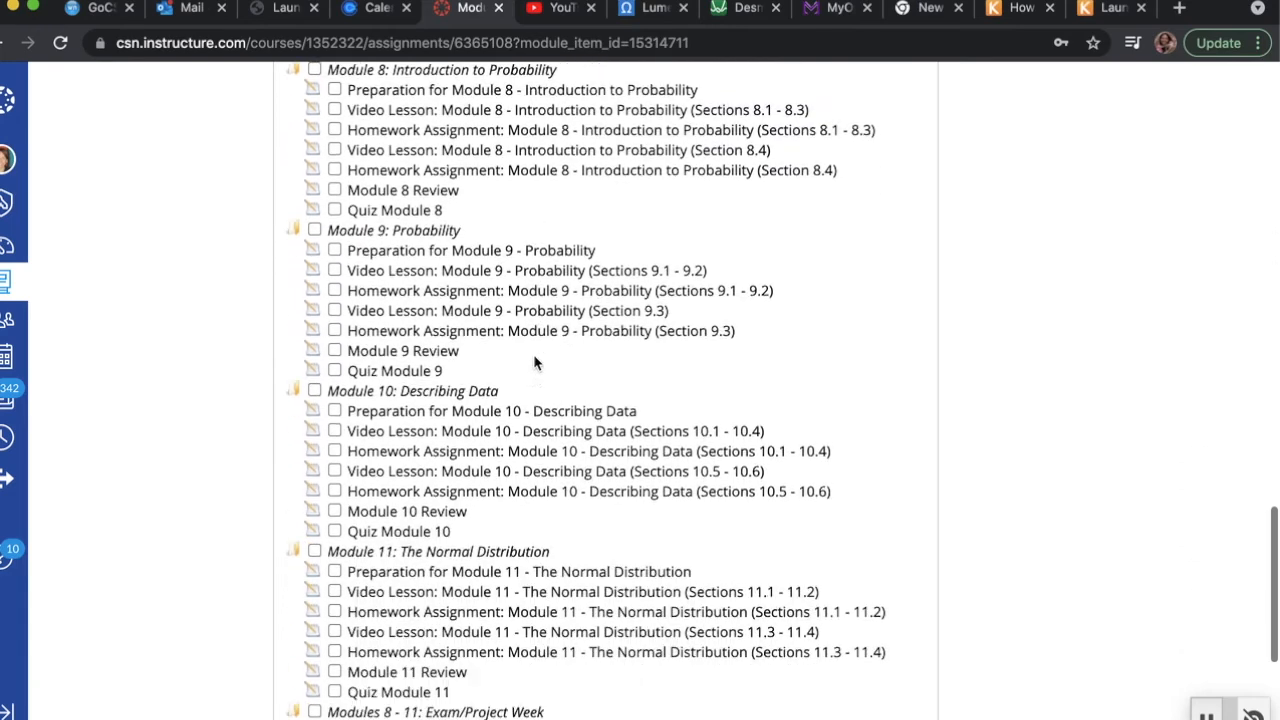
pyautogui.scroll(4, 534, 360)
pyautogui.scroll(-6, 534, 360)
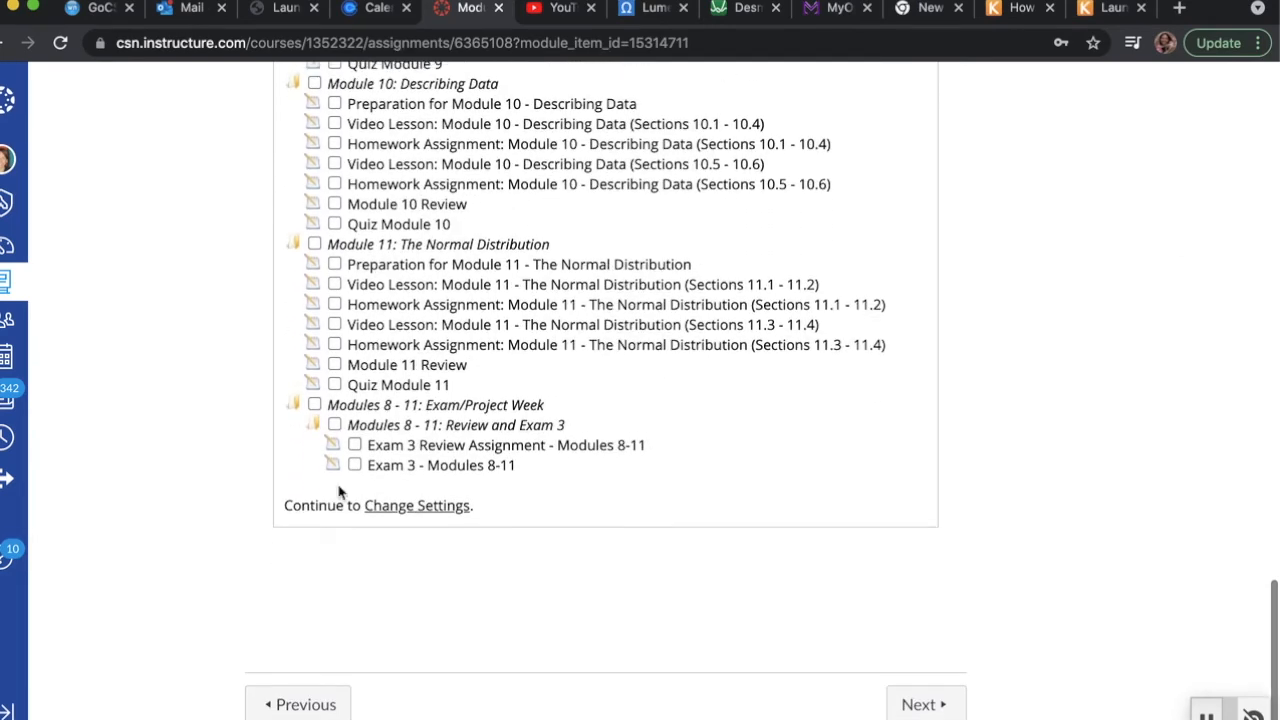
pyautogui.click(431, 512)
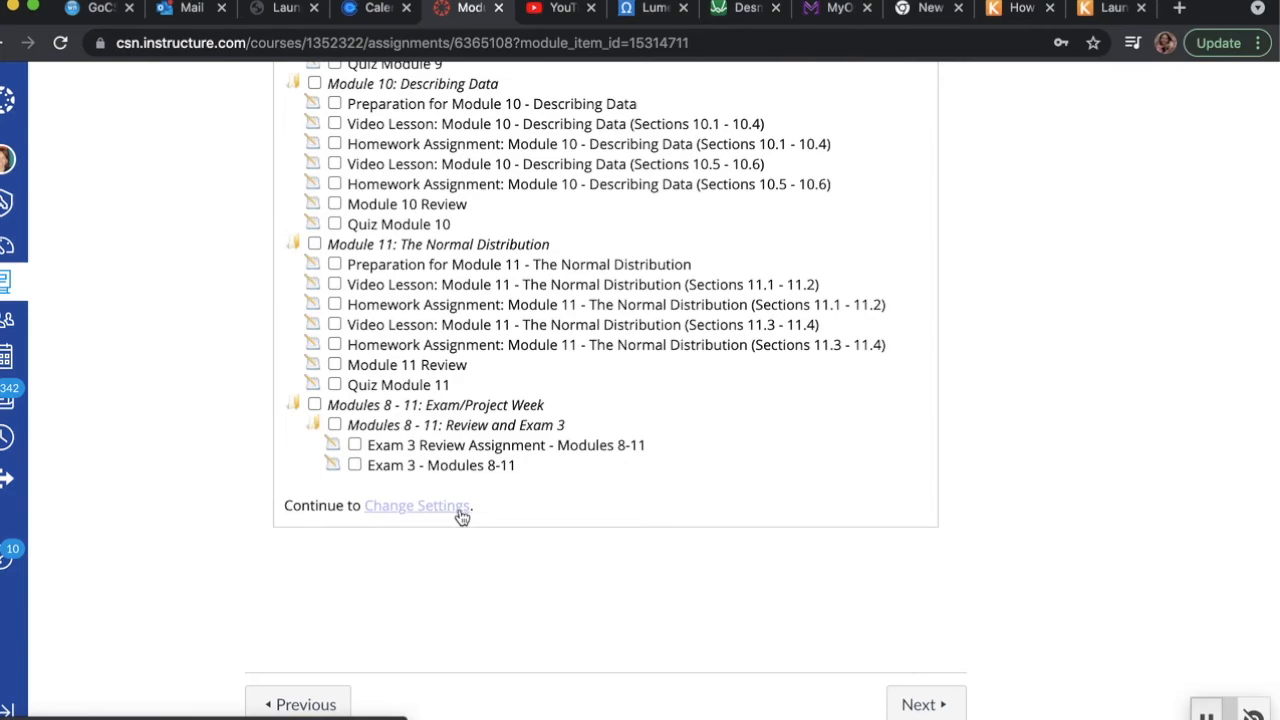
pyautogui.scroll(10, 508, 503)
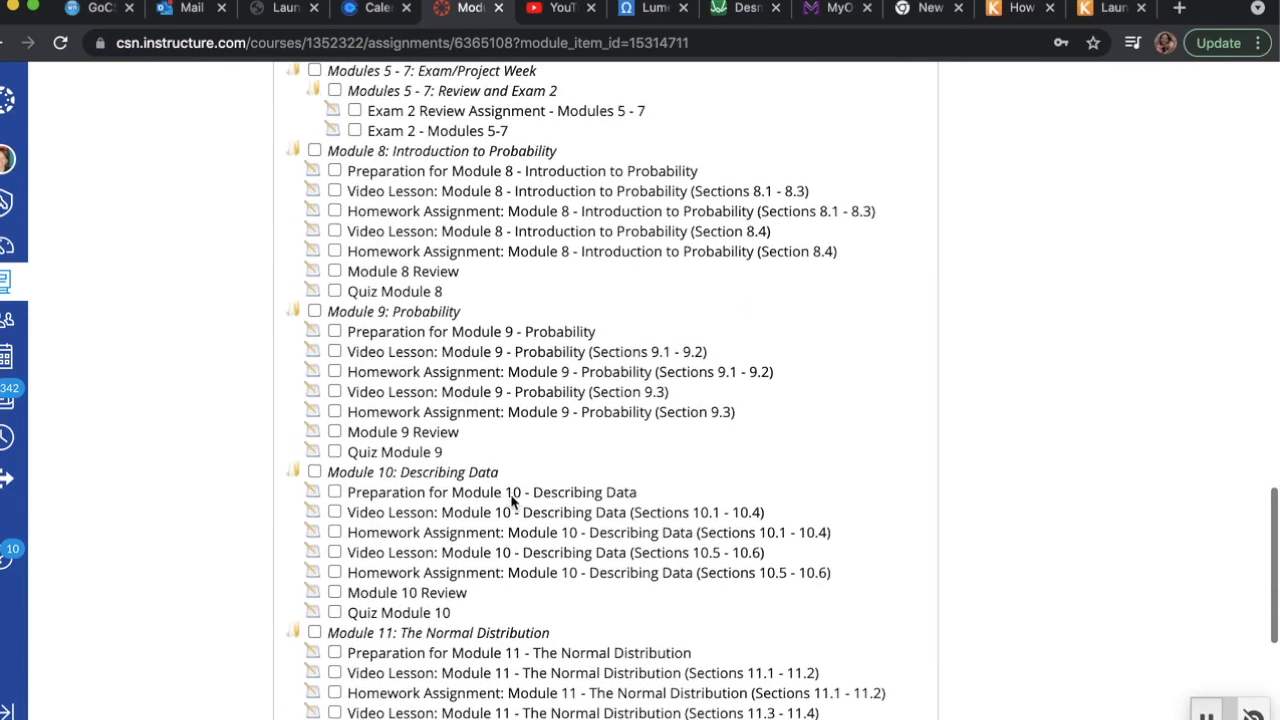
pyautogui.scroll(10, 510, 500)
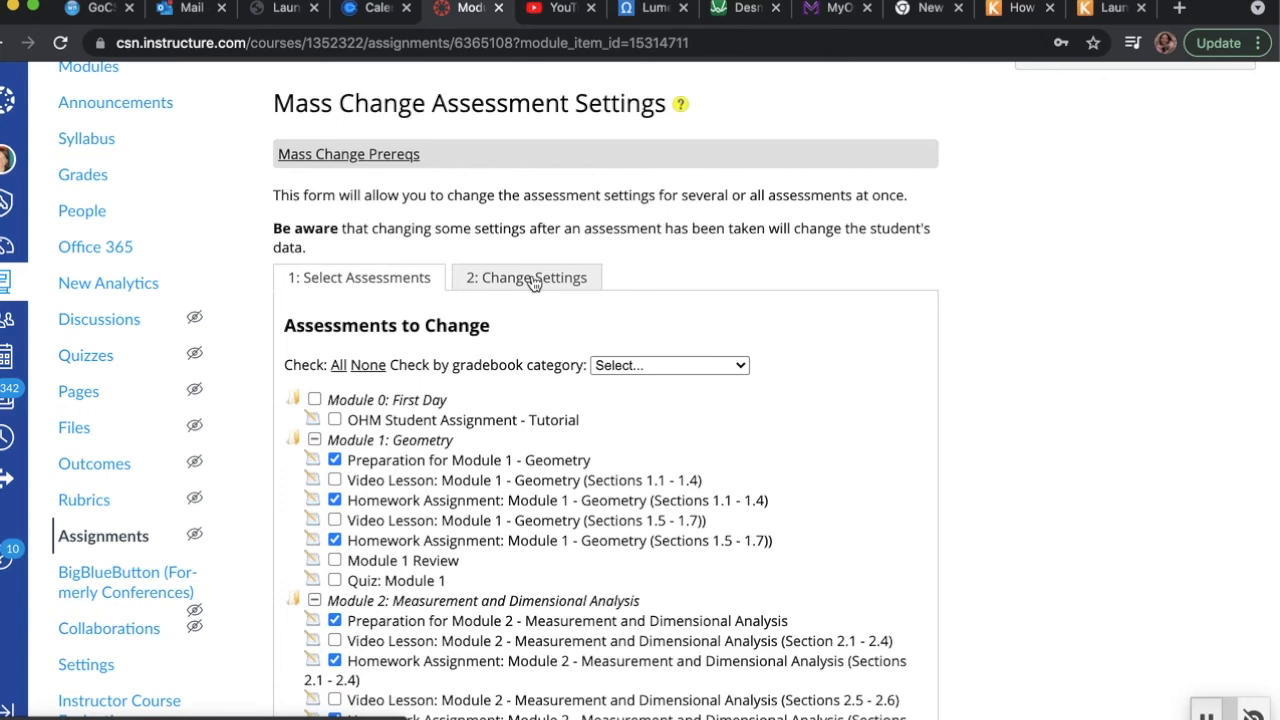
pyautogui.scroll(-4, 520, 333)
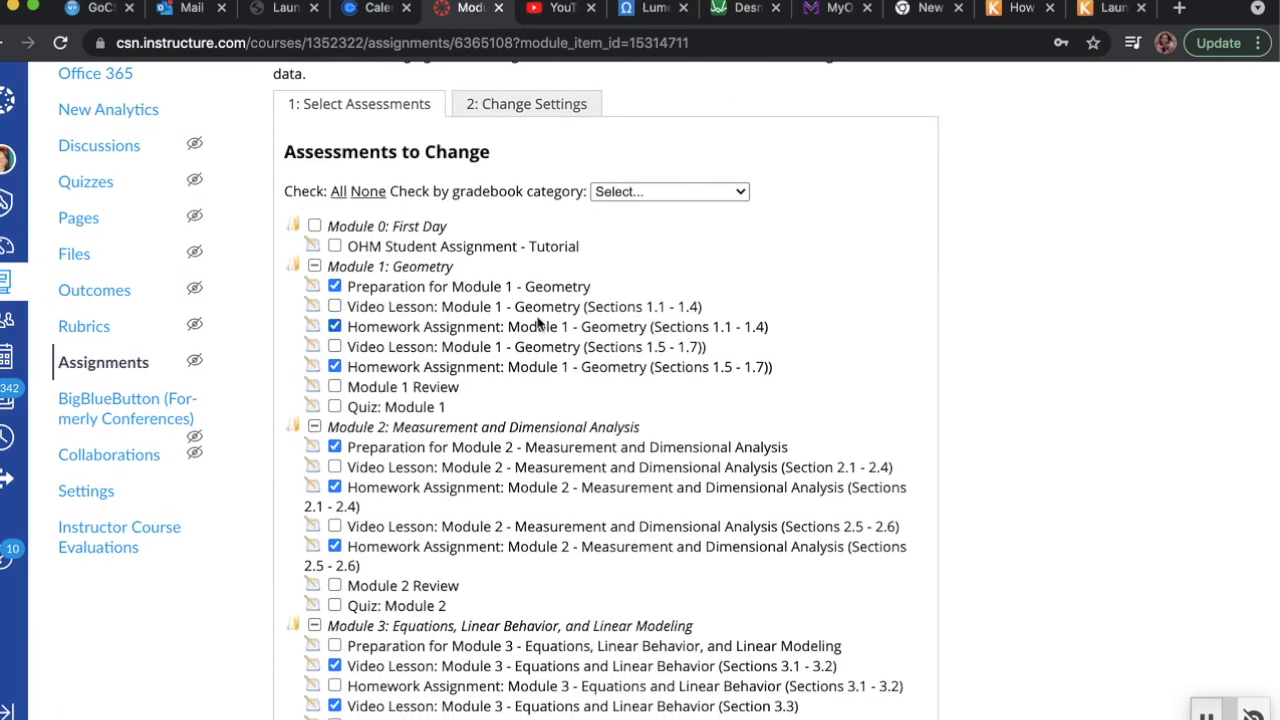
pyautogui.click(520, 110)
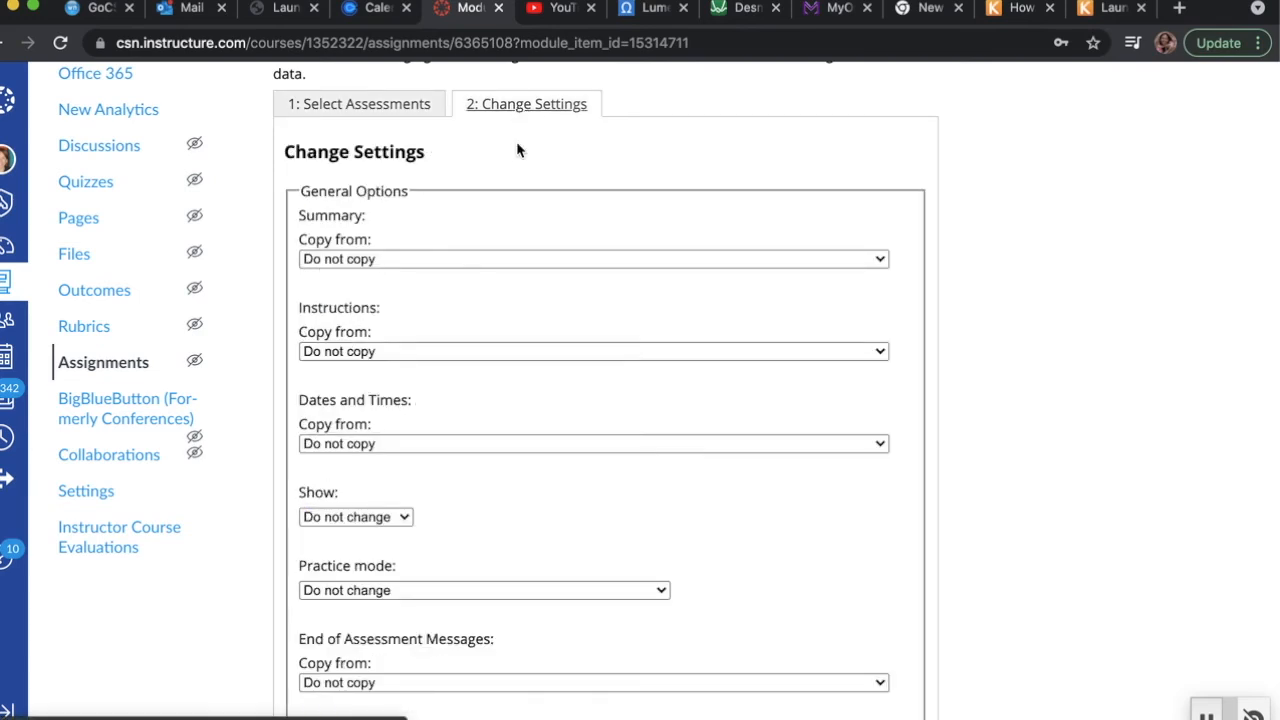
# Step: Under Time Limit and Access Control, allow up to 1 LatePass on the selected assessments and permit LatePasses after the due date
pyautogui.scroll(-4, 522, 155)
pyautogui.scroll(-5, 522, 155)
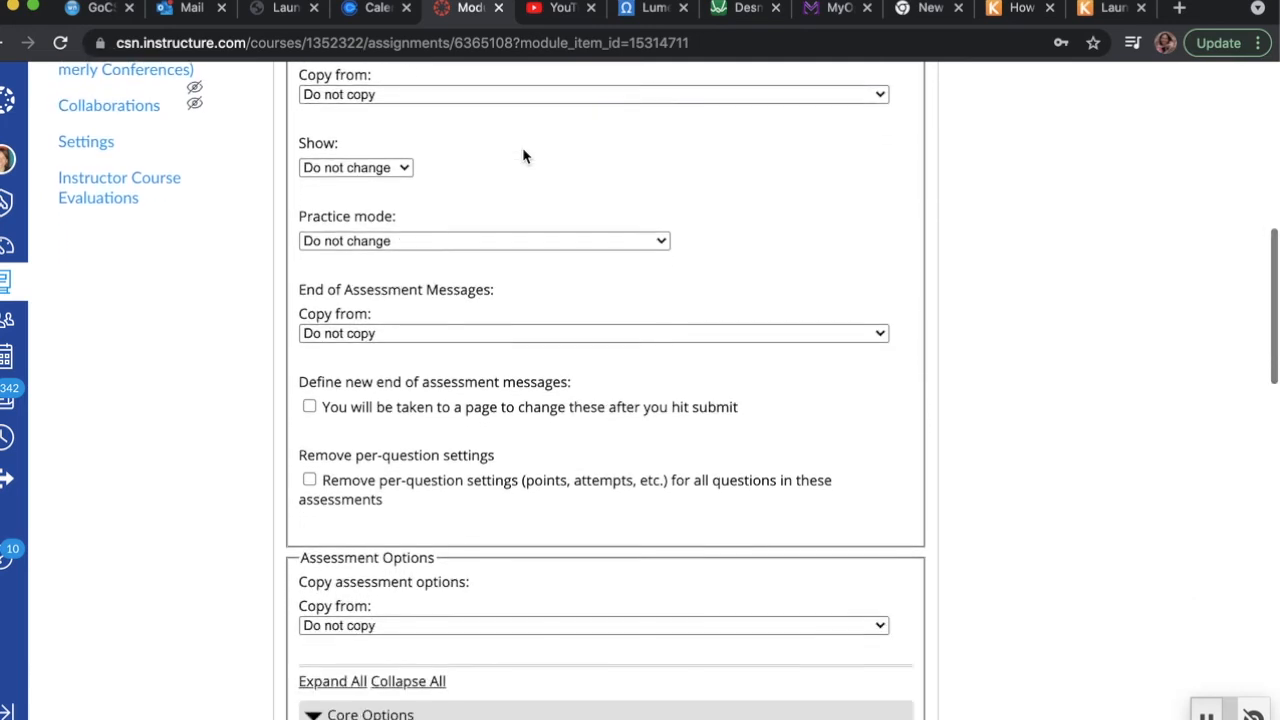
pyautogui.scroll(-6, 522, 155)
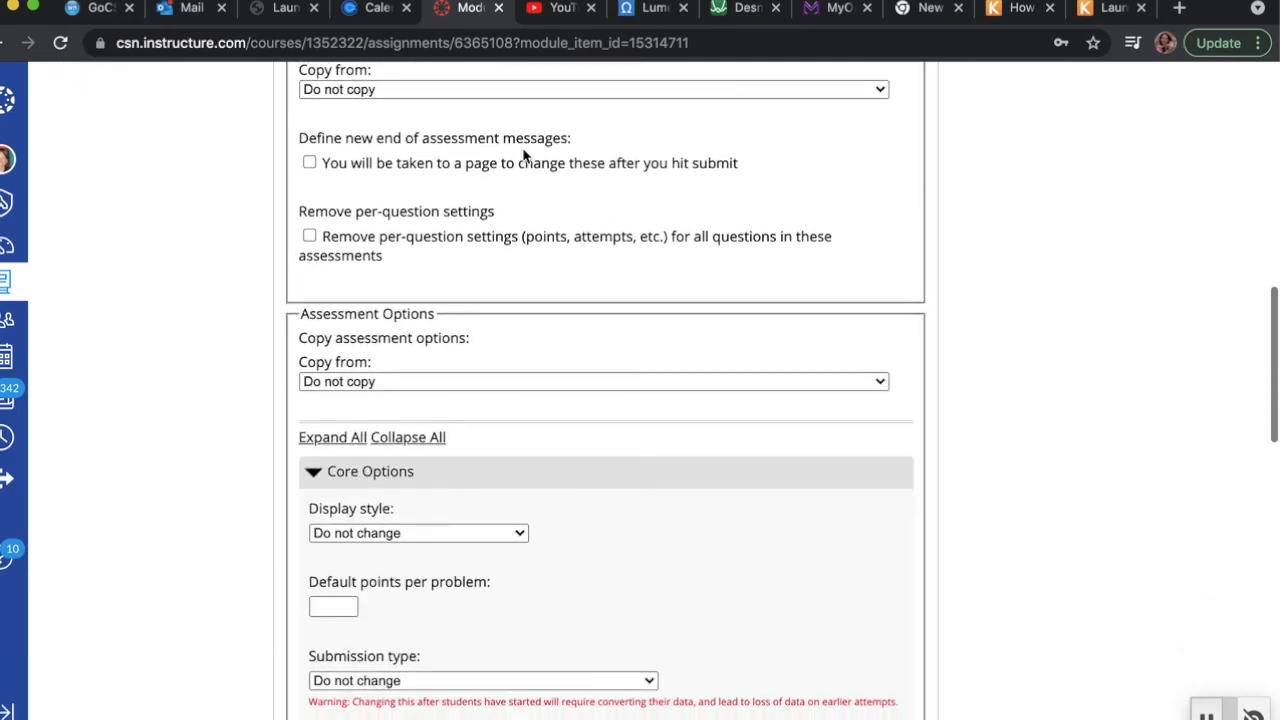
pyautogui.scroll(-6, 522, 155)
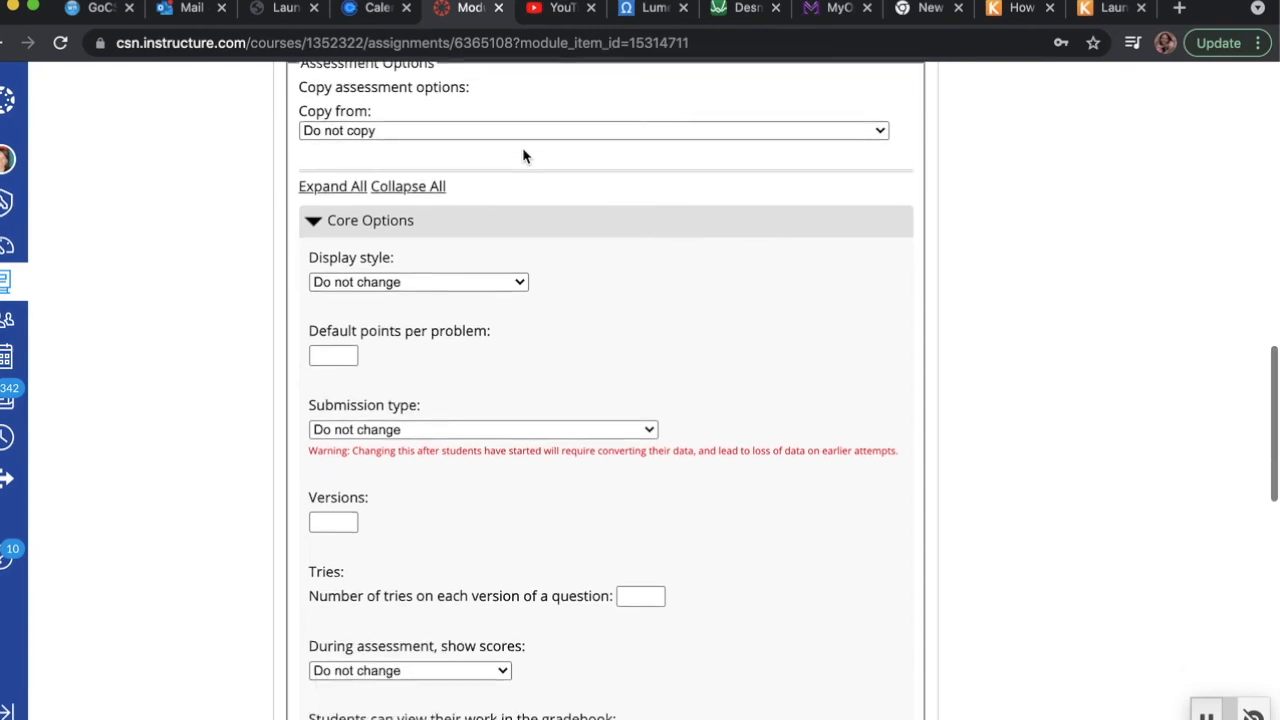
pyautogui.scroll(-12, 522, 155)
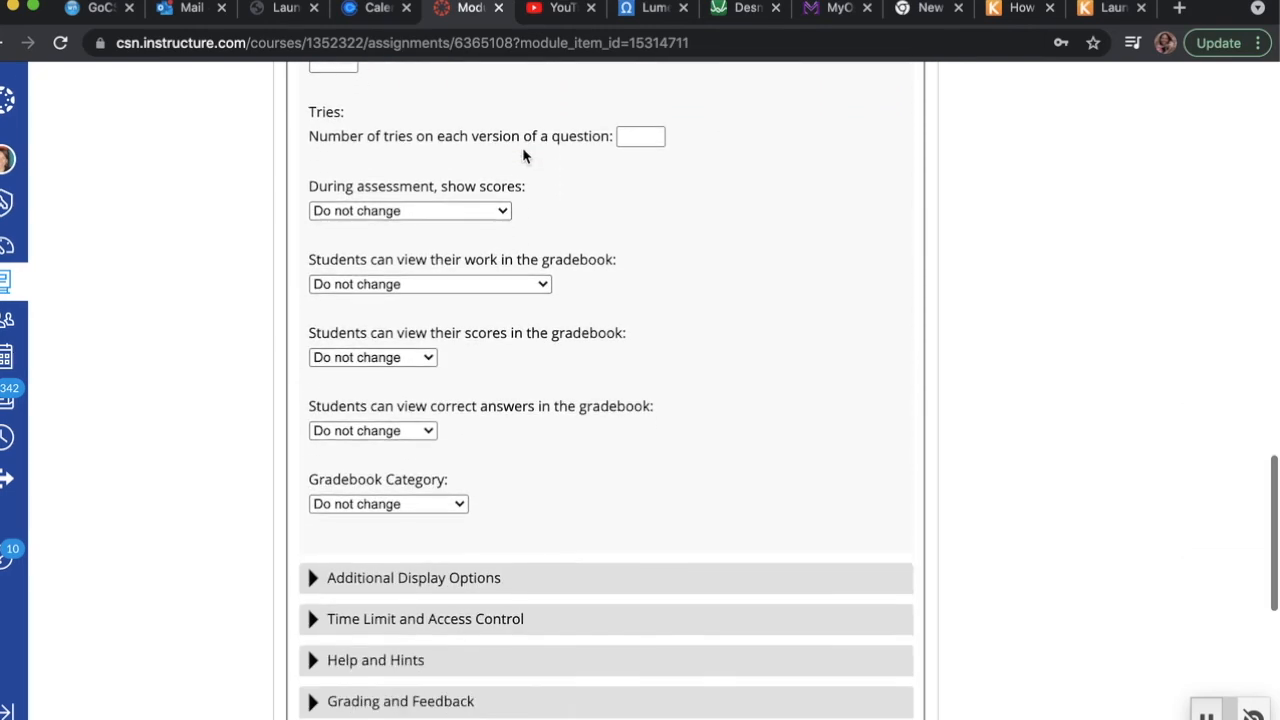
pyautogui.scroll(-5, 522, 155)
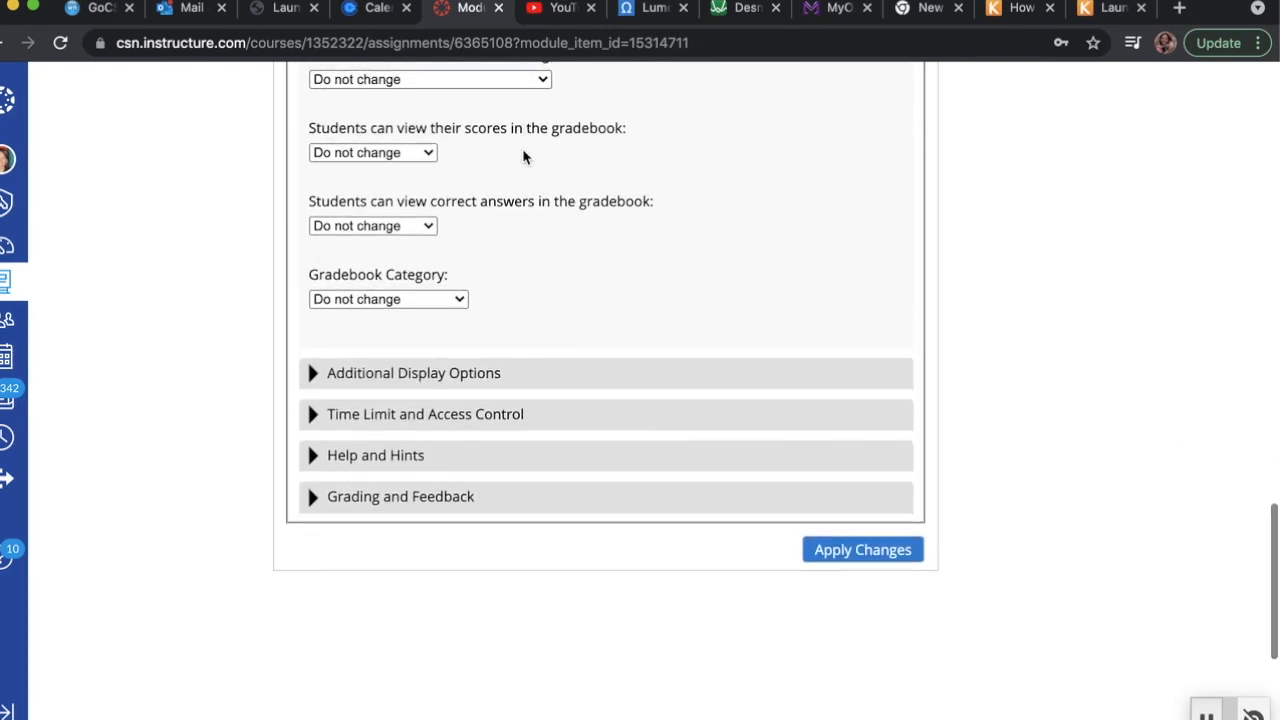
pyautogui.click(401, 420)
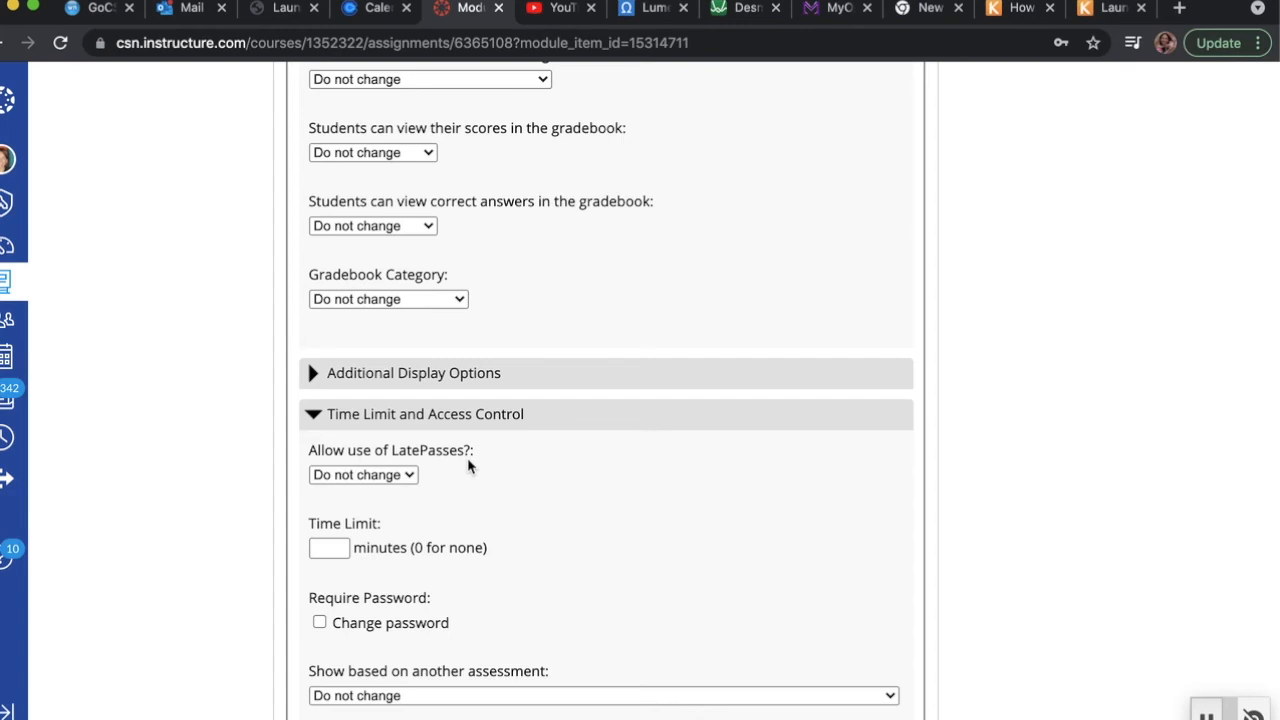
pyautogui.click(407, 476)
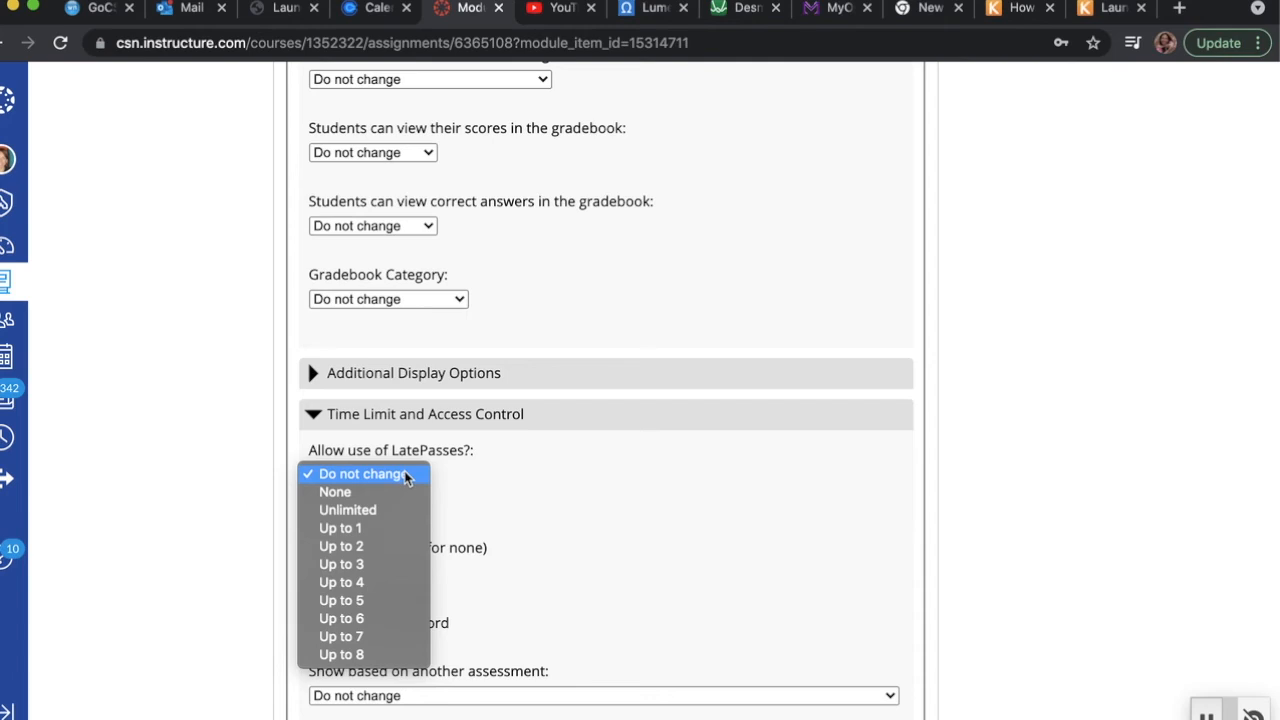
pyautogui.click(407, 476)
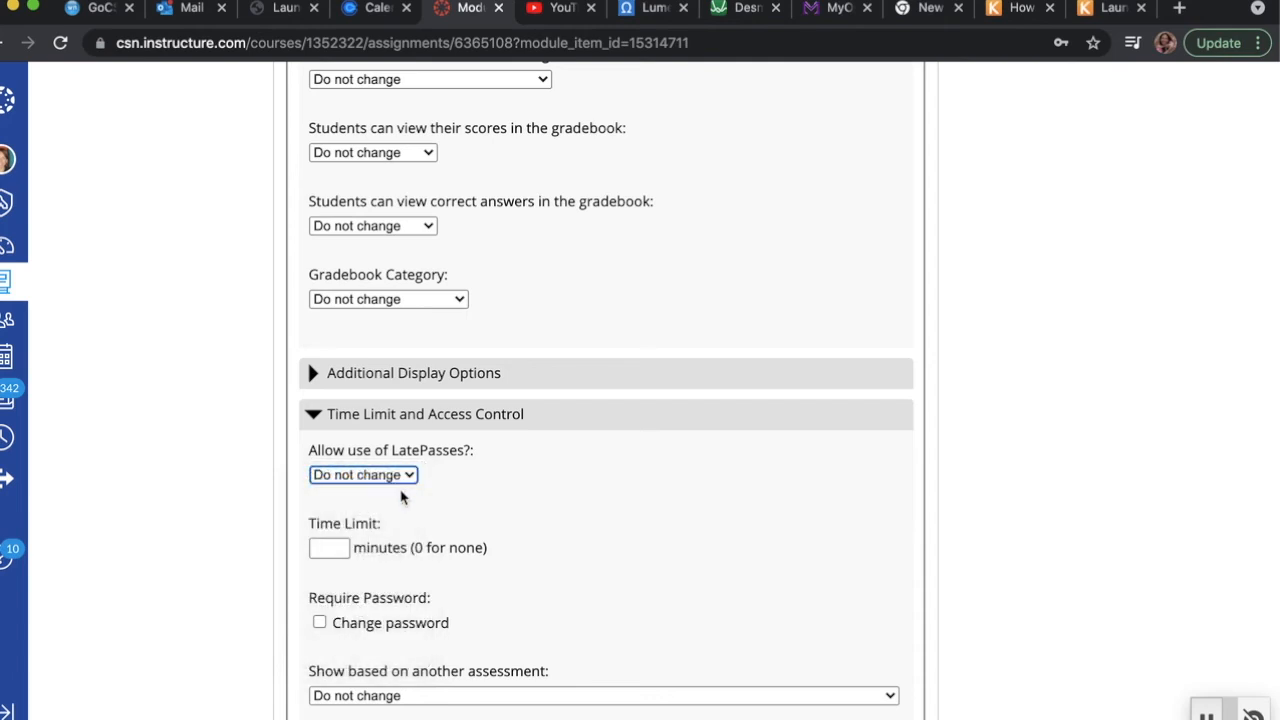
pyautogui.click(408, 477)
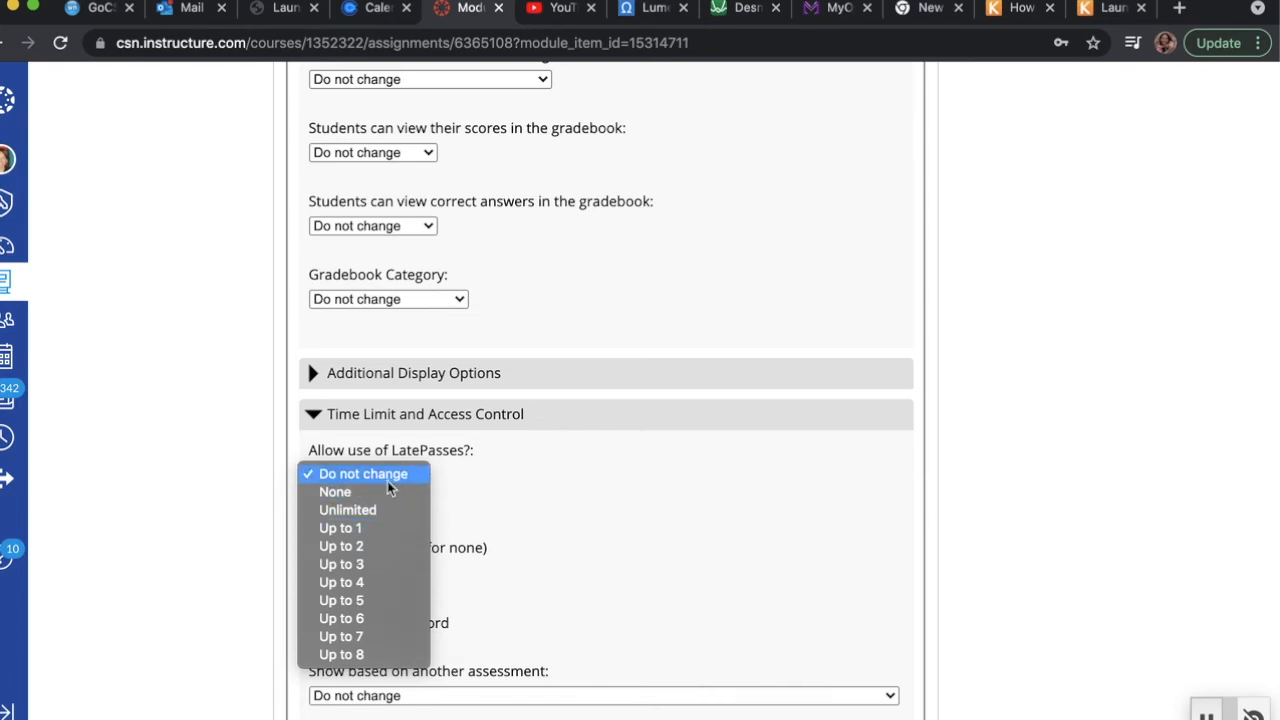
pyautogui.click(376, 528)
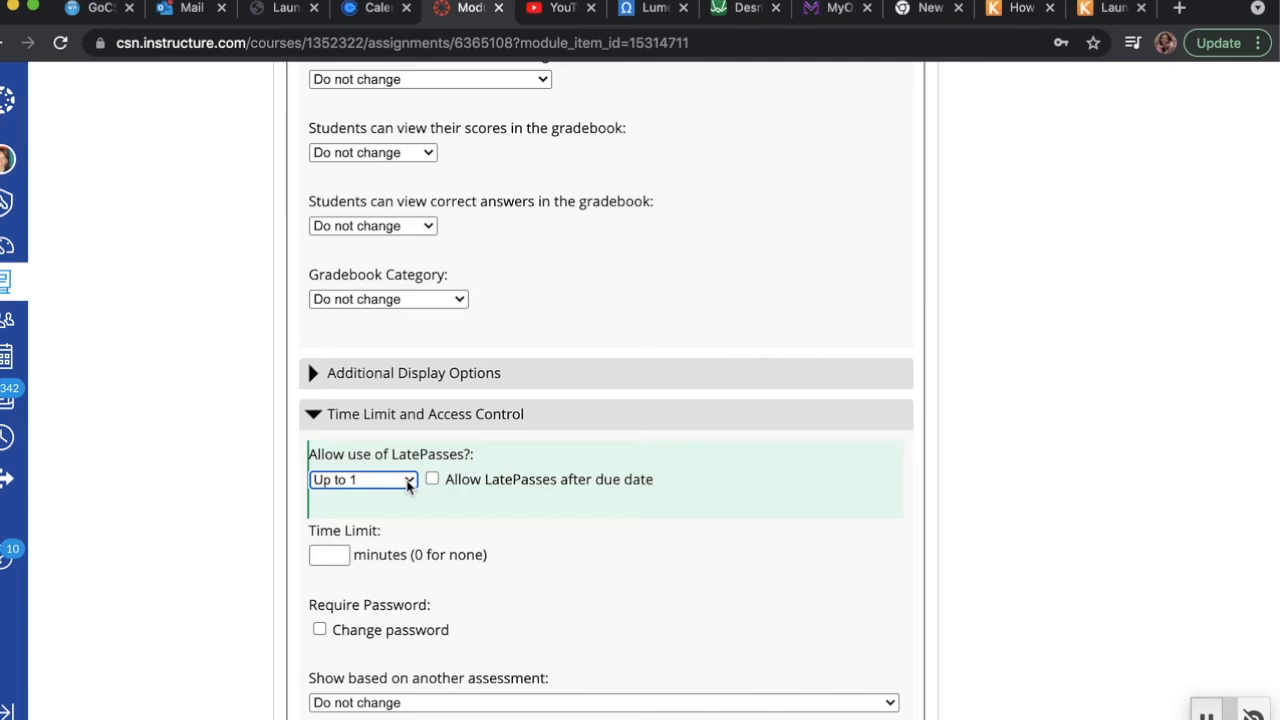
pyautogui.click(432, 480)
# Step: Review the Grading and Feedback options, including the penalty field for questions done while in exception/LatePass, and return to the form's beginning
pyautogui.scroll(-1, 541, 484)
pyautogui.scroll(-5, 541, 484)
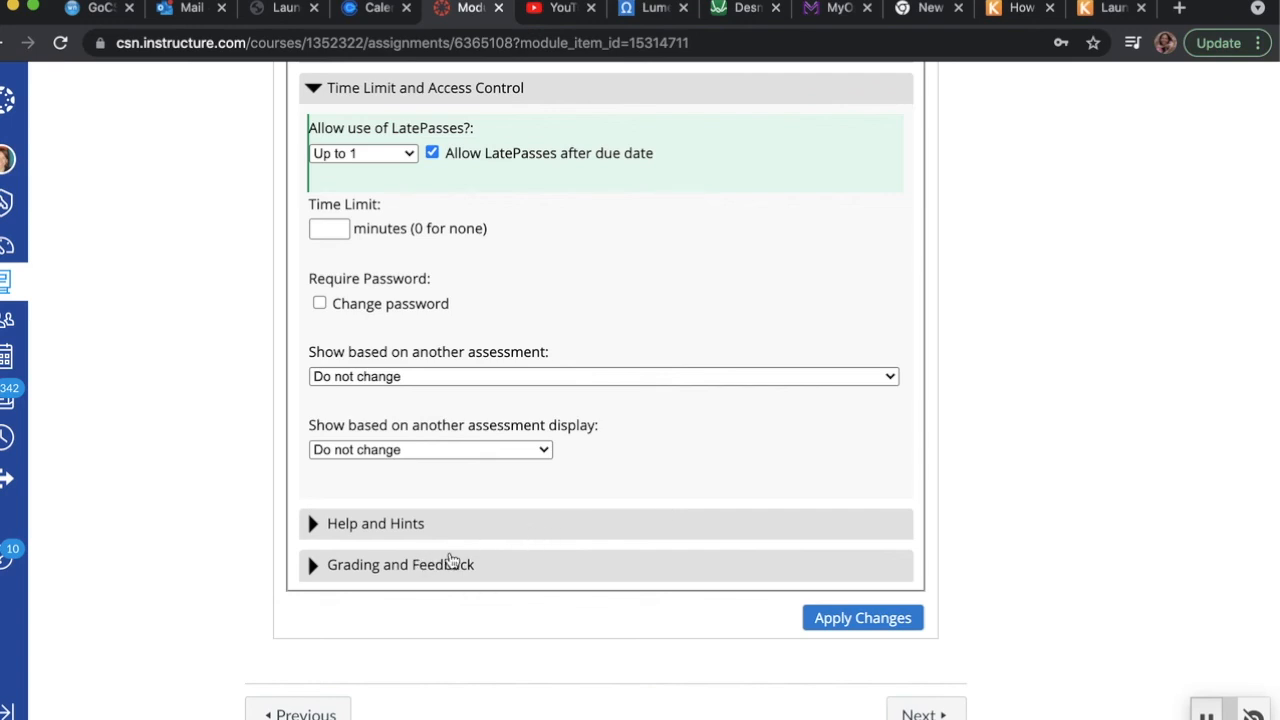
pyautogui.scroll(-1, 564, 511)
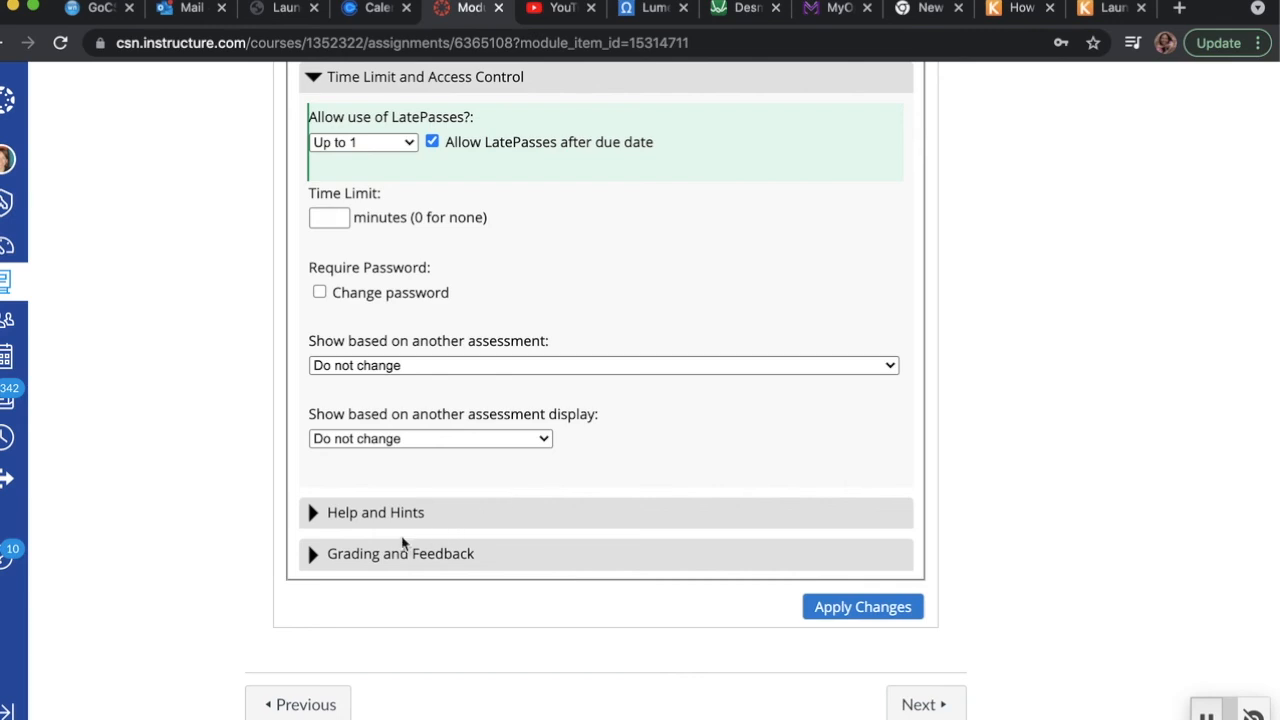
pyautogui.click(345, 557)
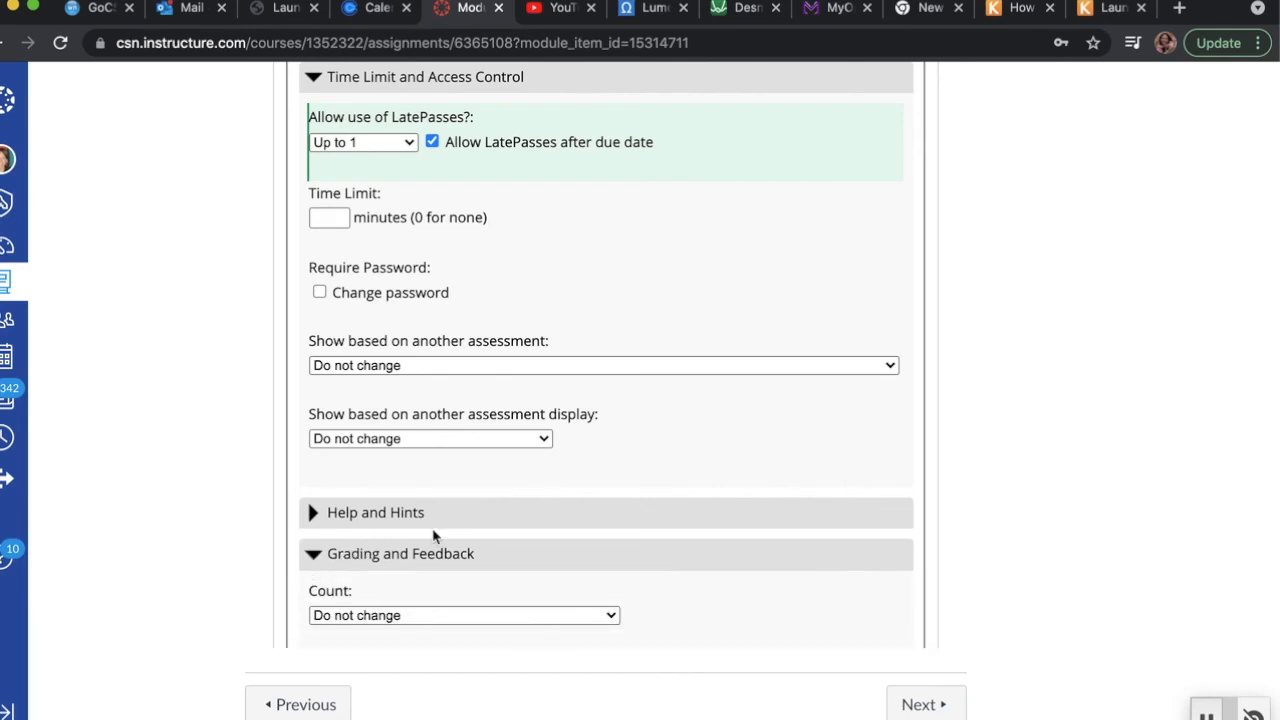
pyautogui.scroll(-1, 600, 505)
pyautogui.scroll(-3, 600, 505)
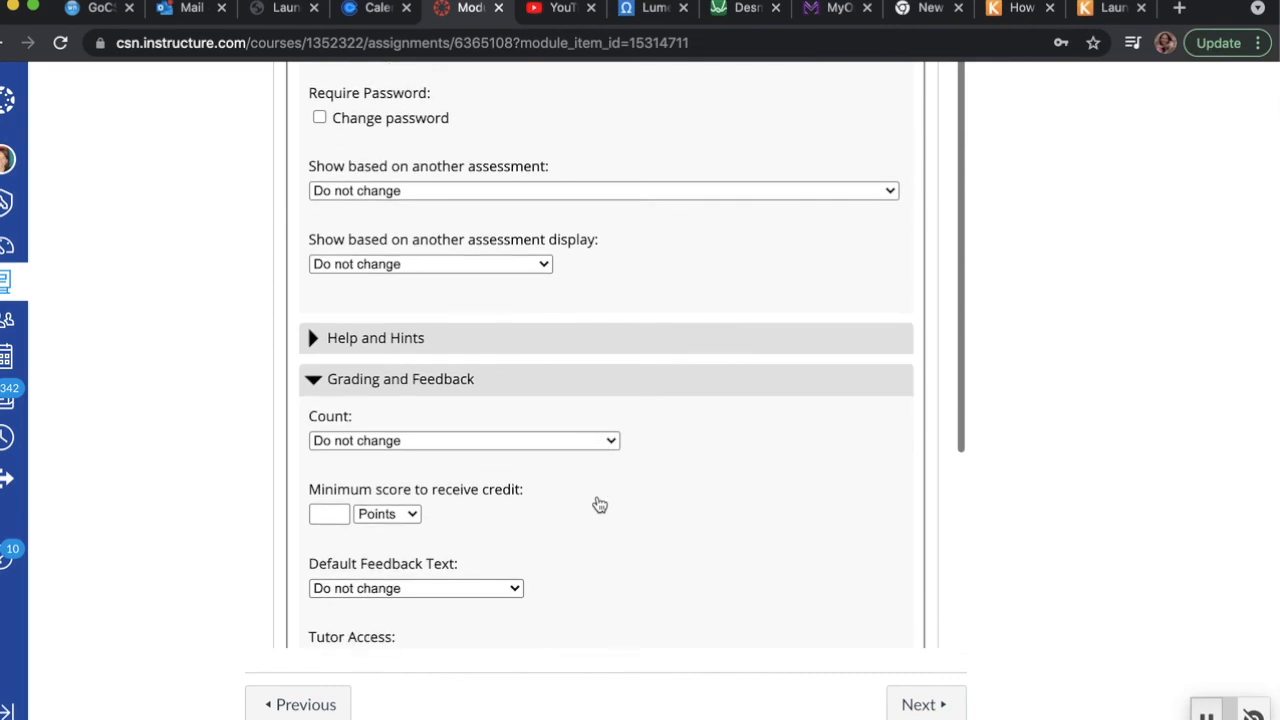
pyautogui.scroll(-5, 522, 491)
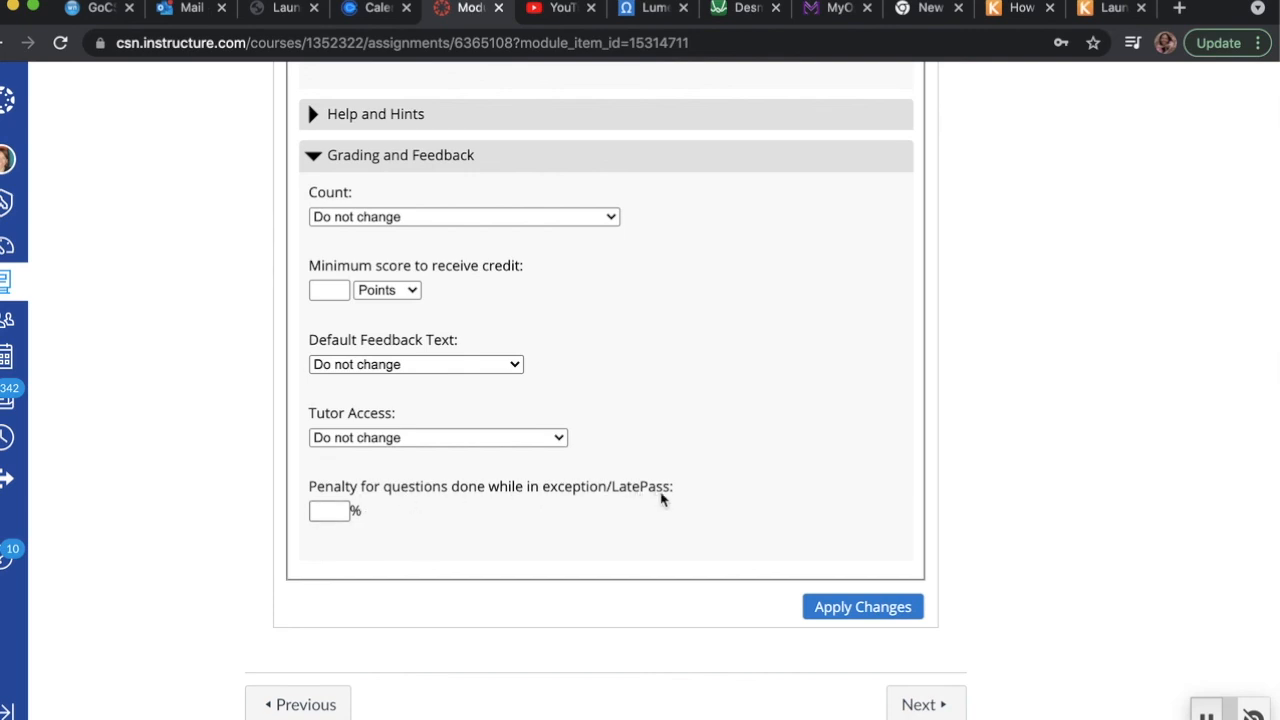
pyautogui.click(332, 511)
pyautogui.scroll(15, 705, 496)
pyautogui.scroll(15, 705, 496)
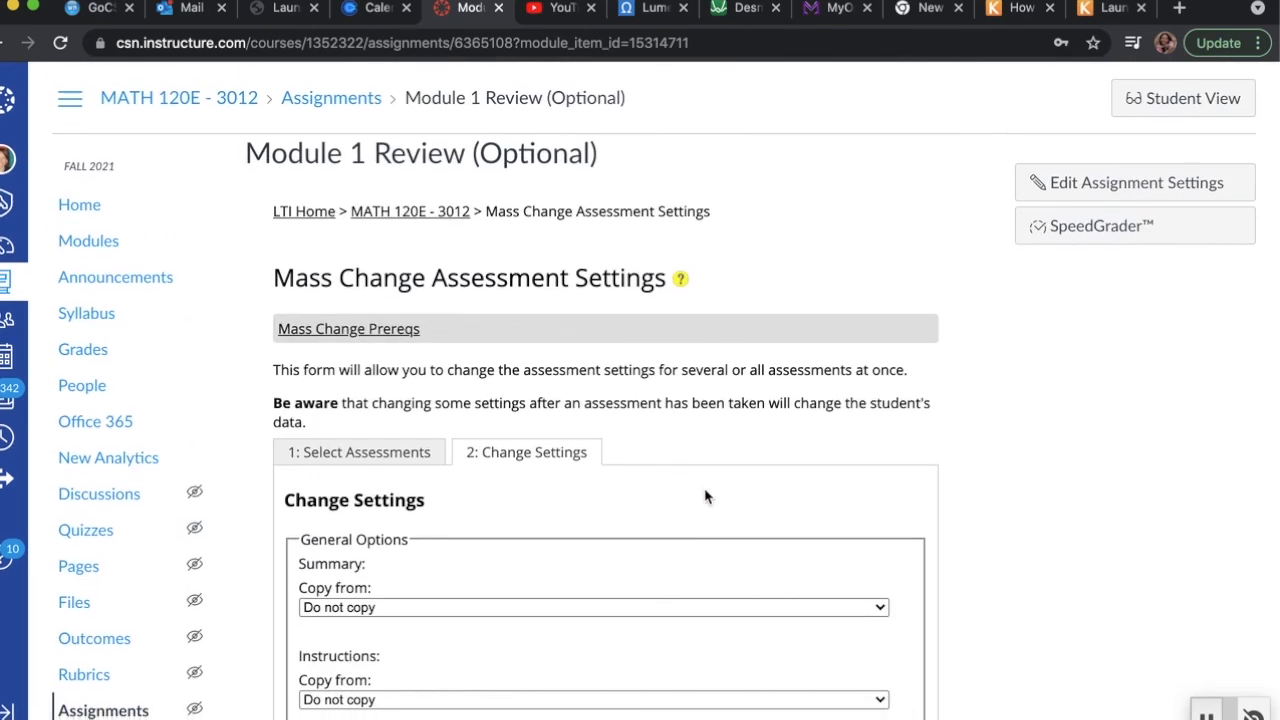